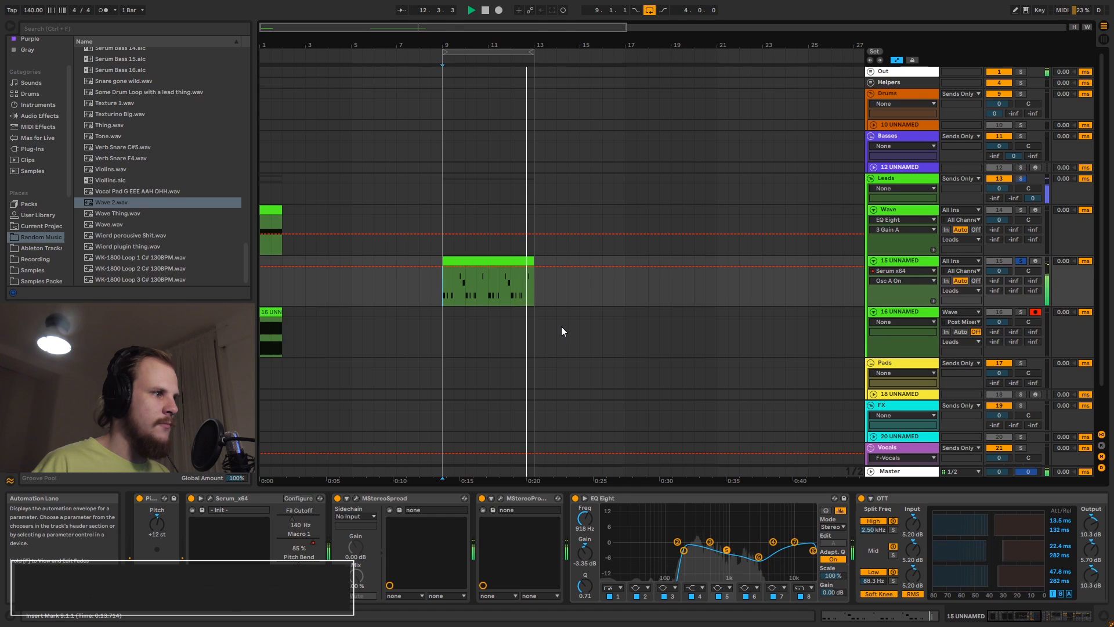
- Stop playback and switch the lead track's Serum patch from oscillator A to oscillator B
key(space)
click(210, 499)
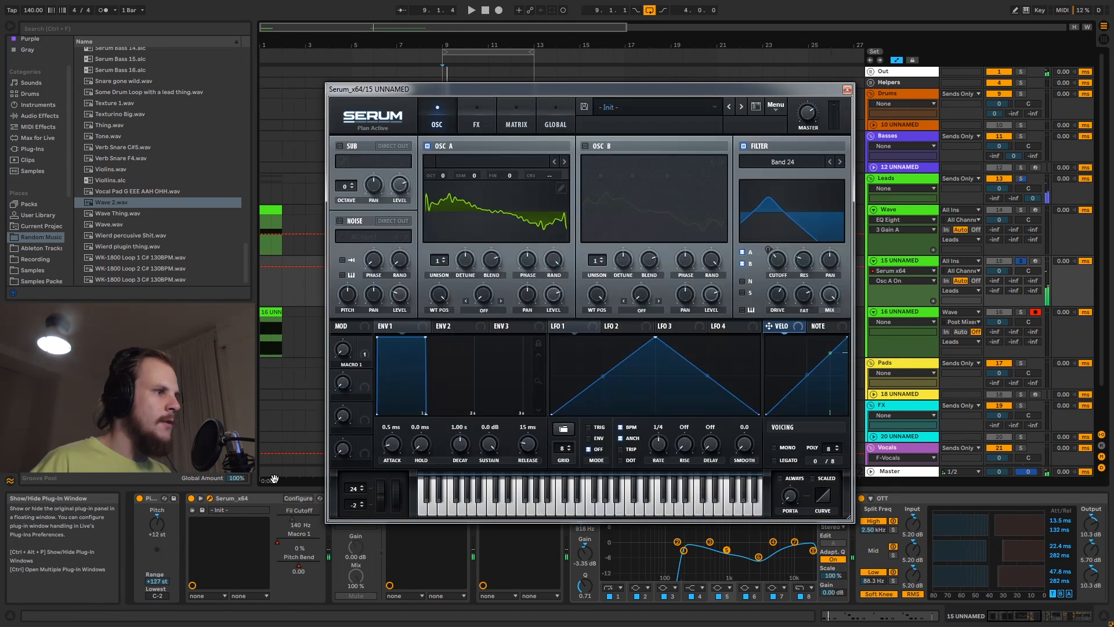
click(585, 145)
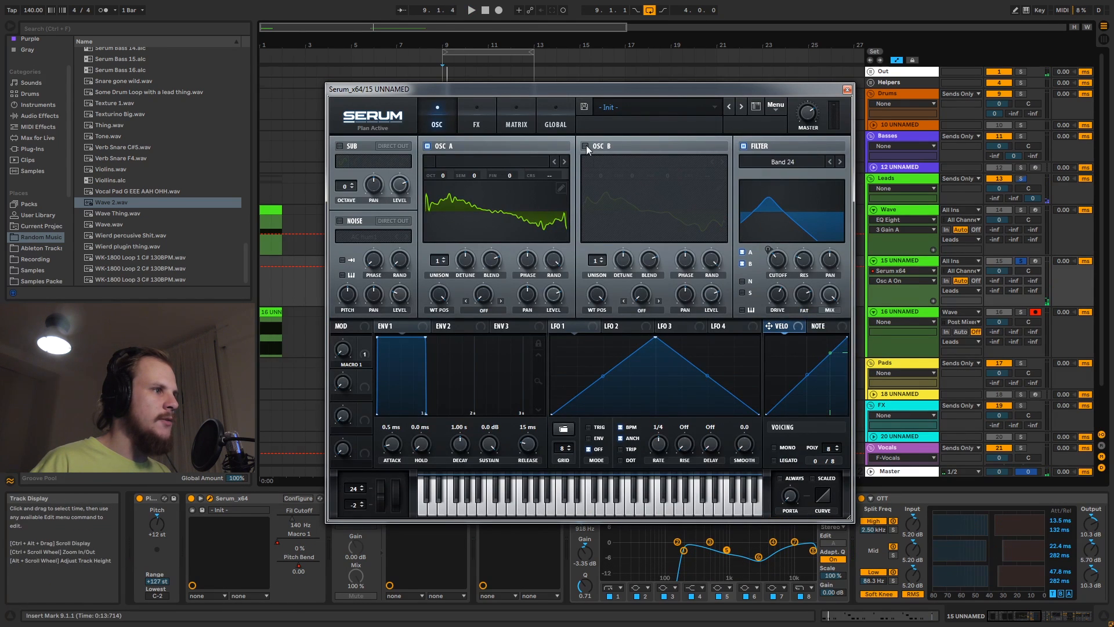
click(427, 146)
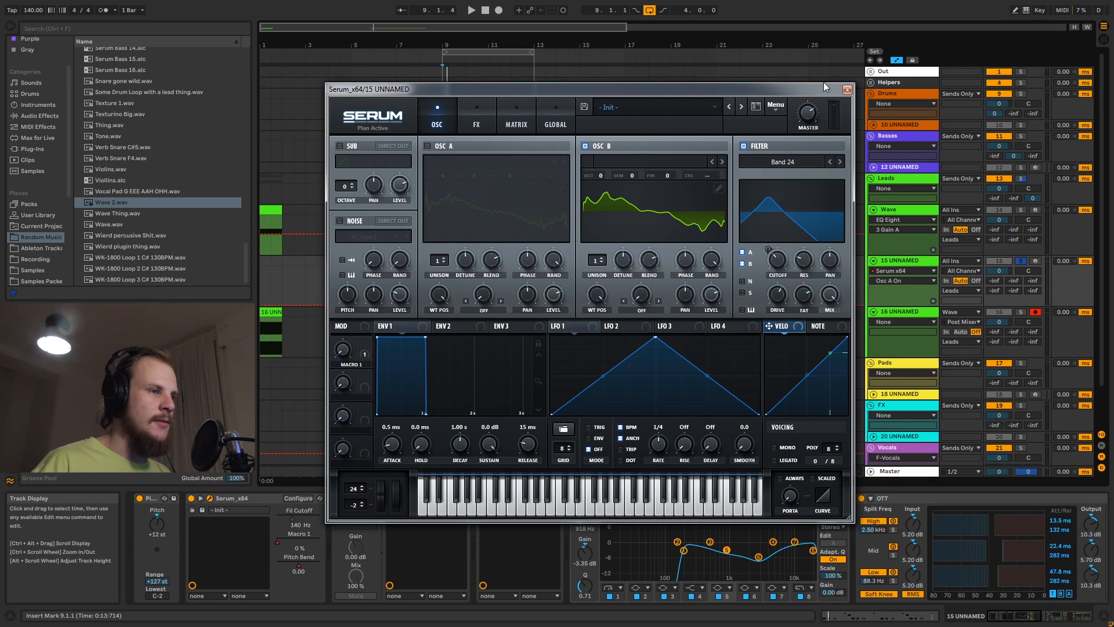
click(847, 90)
- Audition the four-bar lead MIDI clip starting at bar 9 with oscillator B as its sound source
click(458, 259)
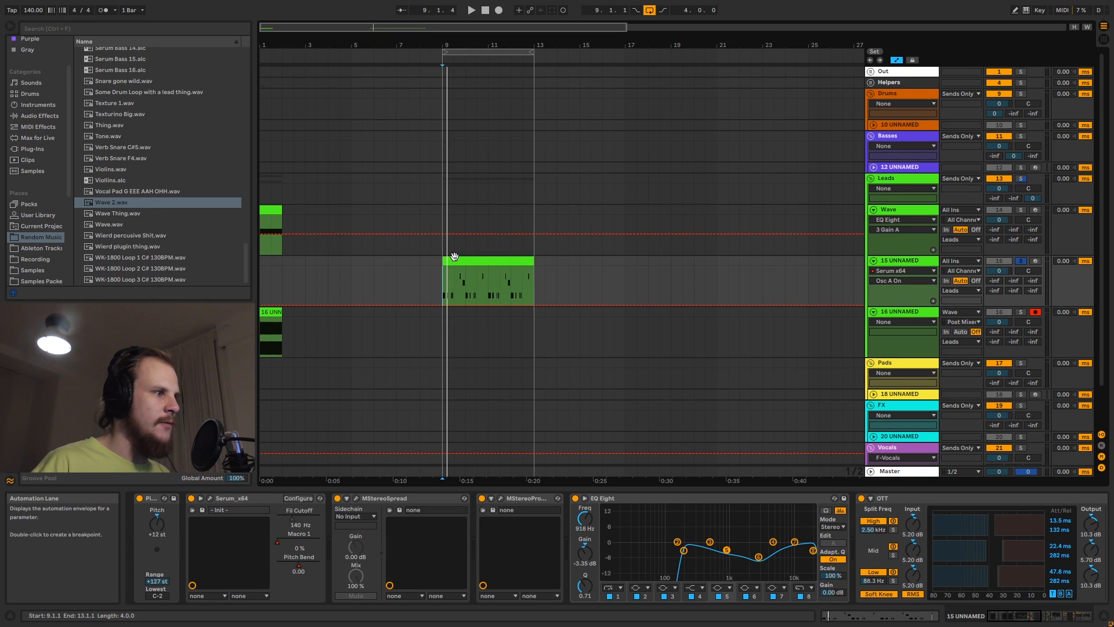
key(space)
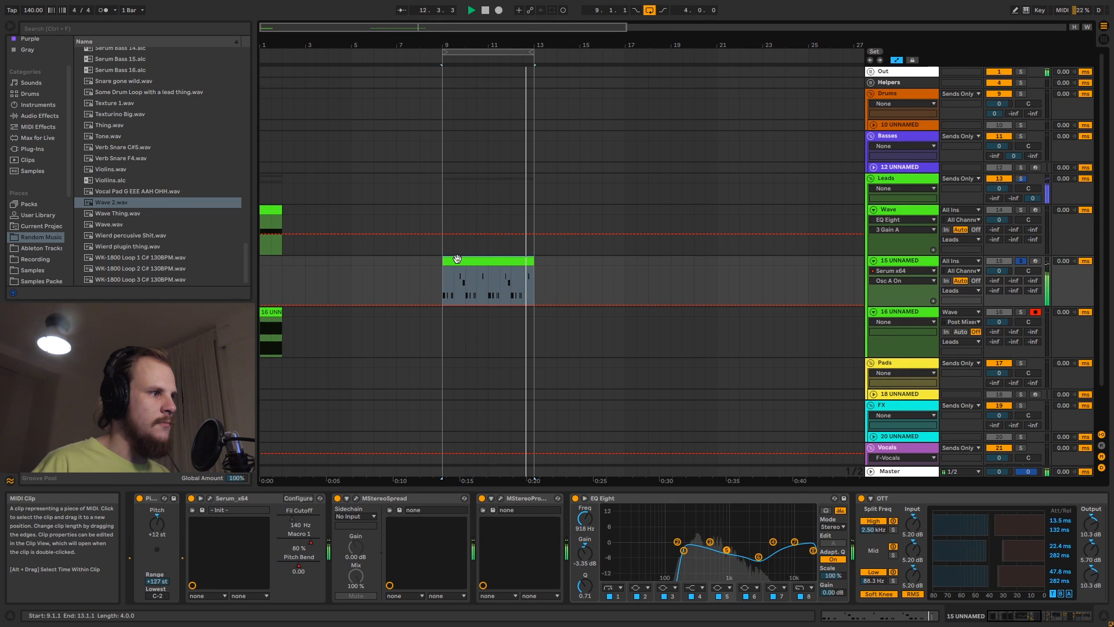
key(space)
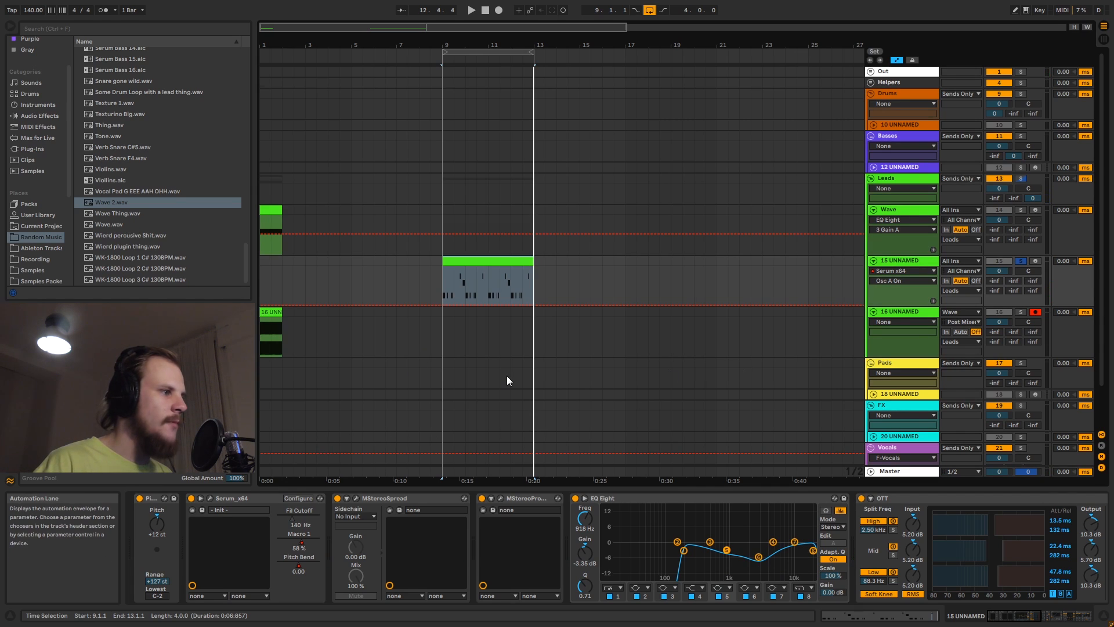
- Examine oscillator B's wavetable and its harmonic bins in Serum's table editor on the lead track
click(210, 497)
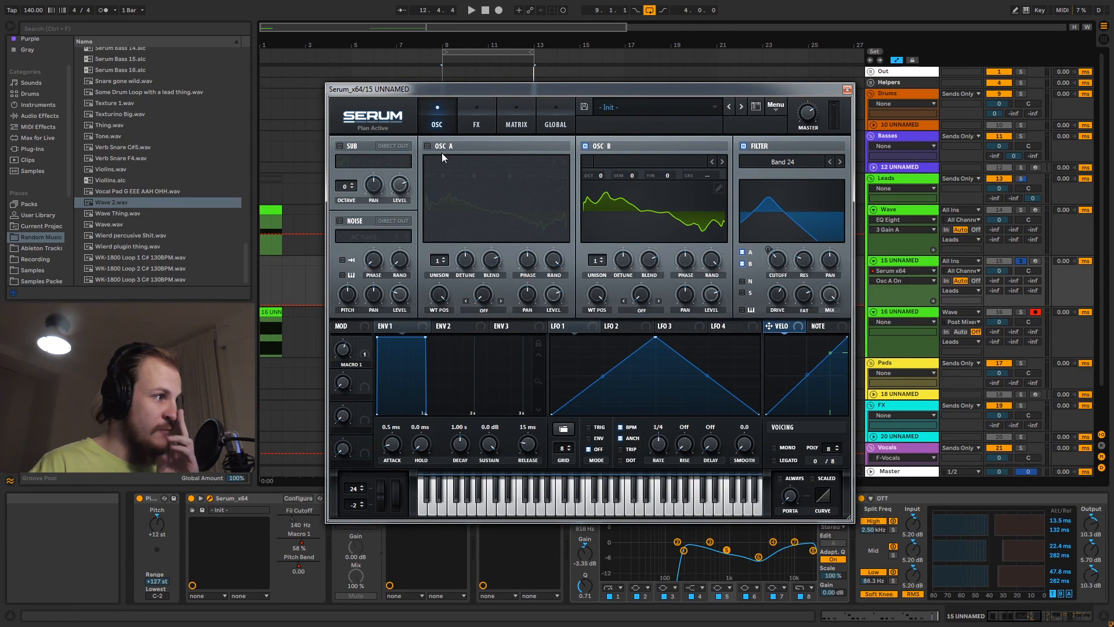
click(427, 146)
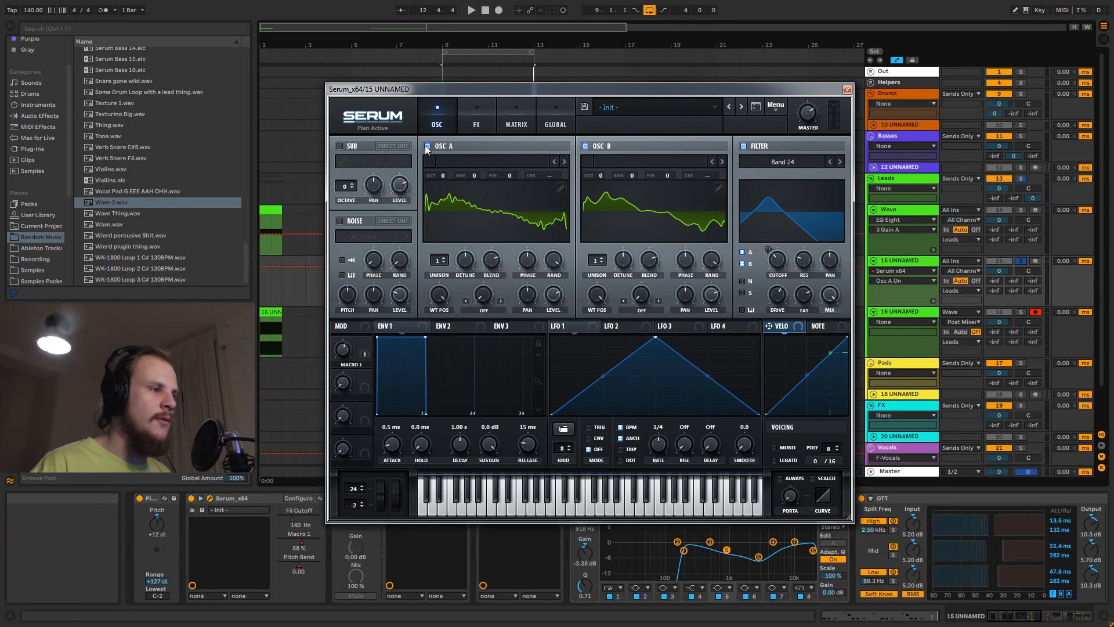
click(427, 146)
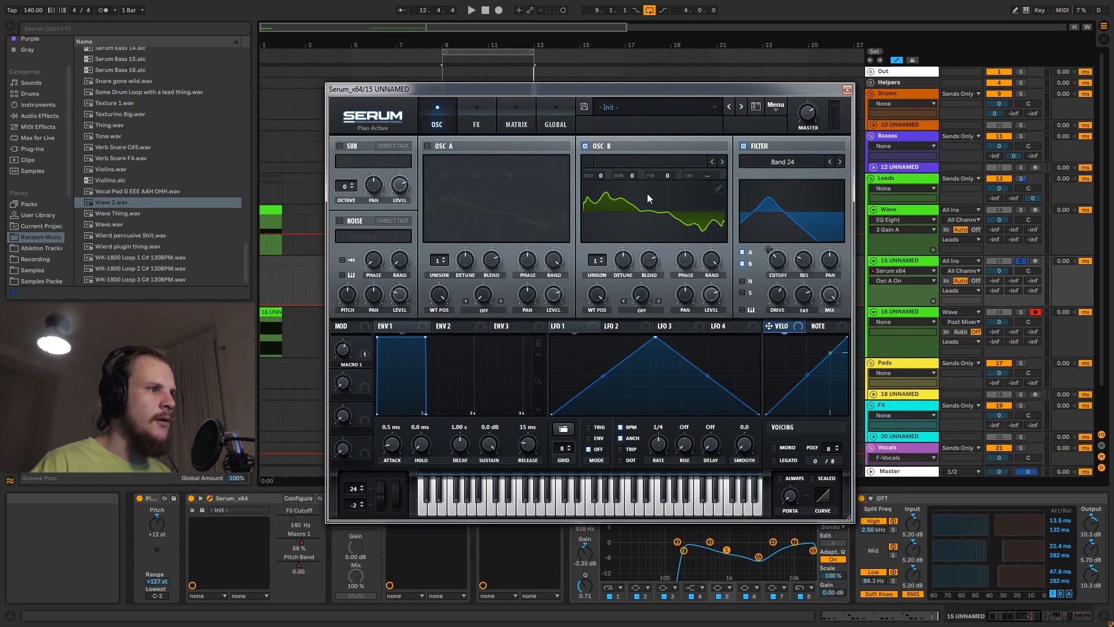
click(719, 188)
click(347, 197)
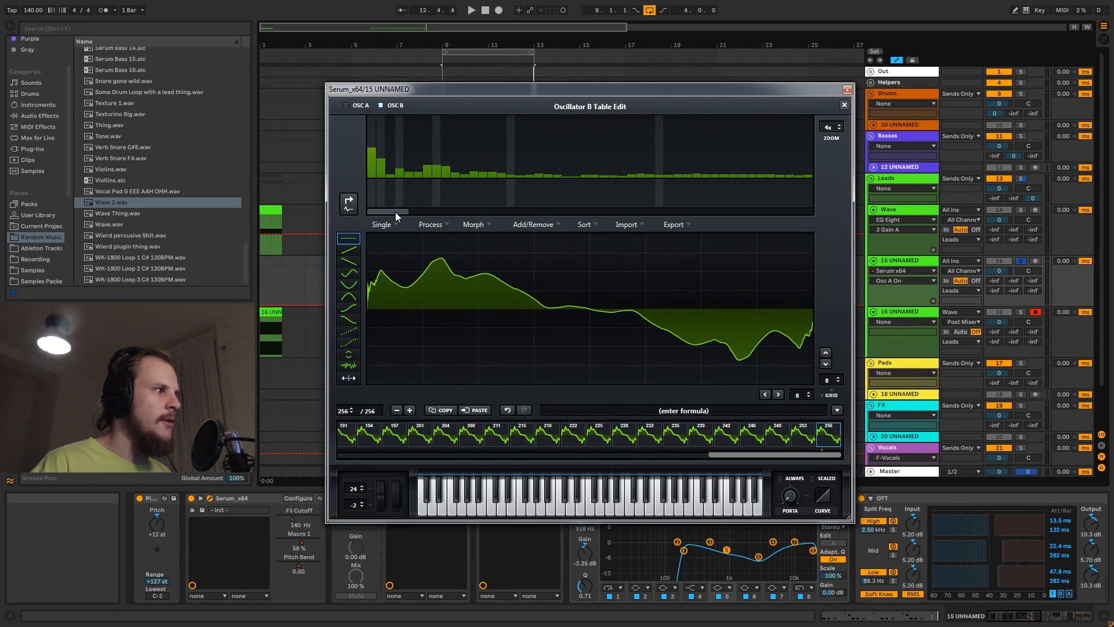
mouse_move(395, 211)
mouse_down()
mouse_move(618, 210)
mouse_move(380, 224)
mouse_up()
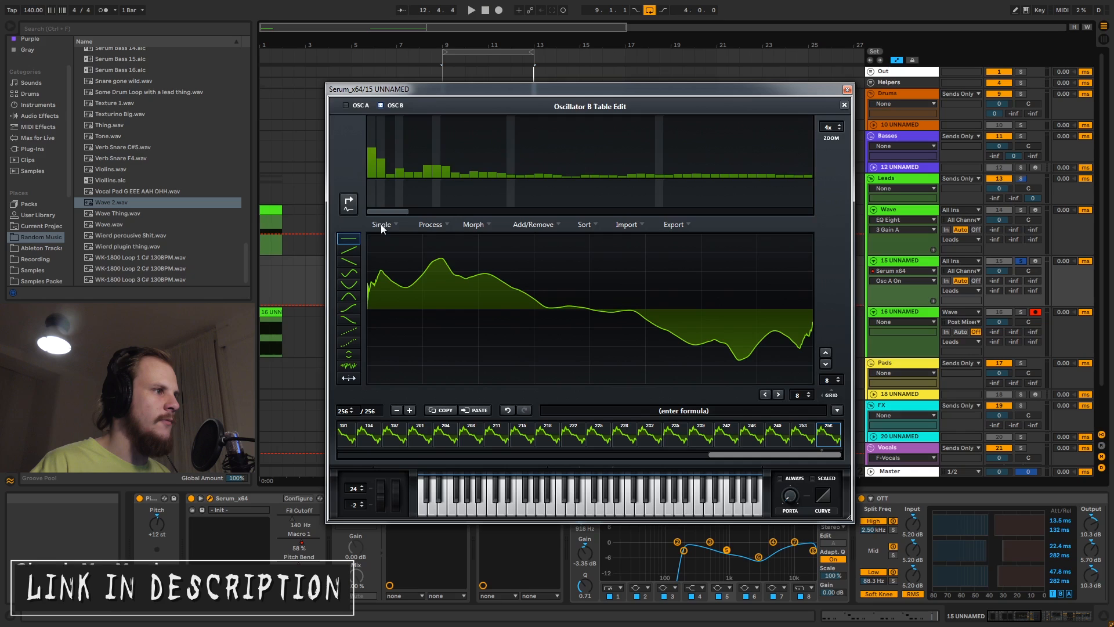
click(844, 105)
- Switch Serum back to oscillator A only and inspect its wavetable and harmonic bins in the table editor
click(427, 146)
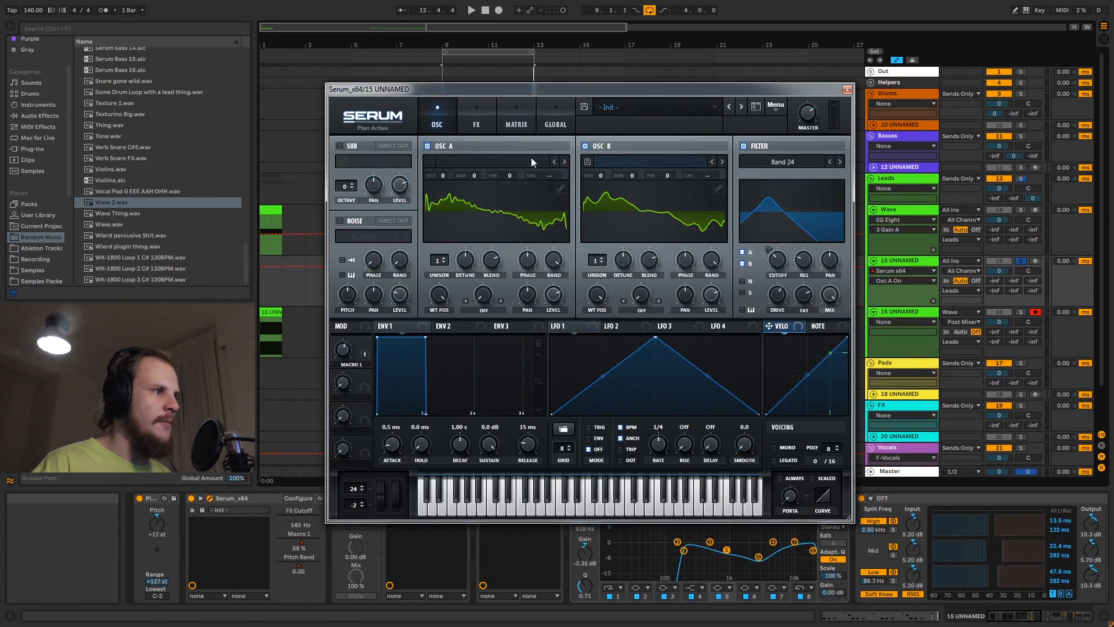
click(584, 145)
click(560, 187)
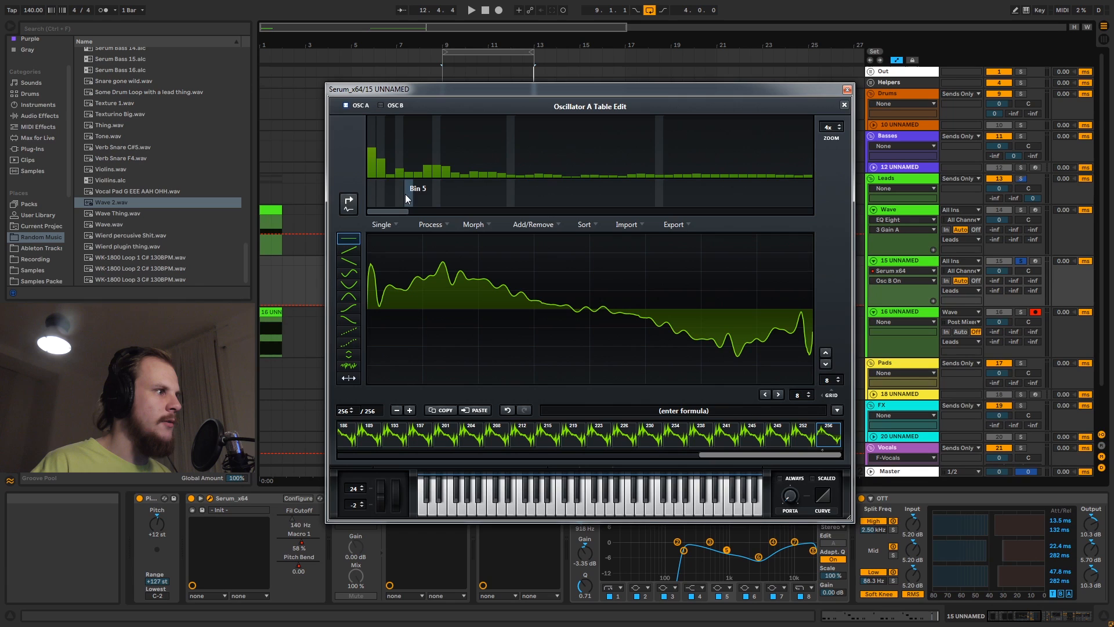
click(348, 202)
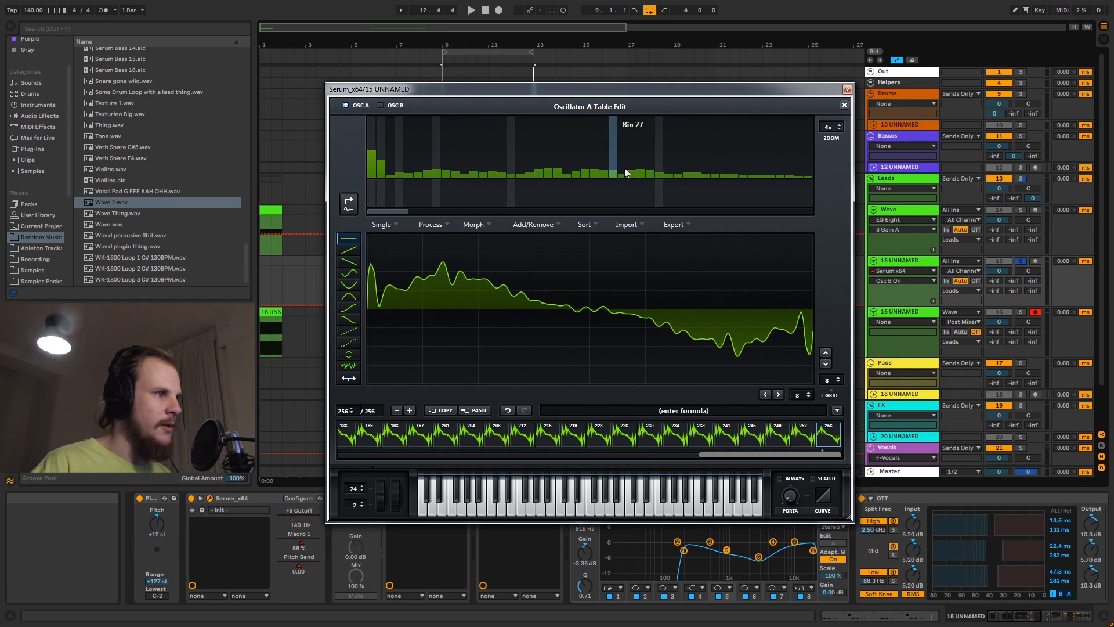
click(844, 105)
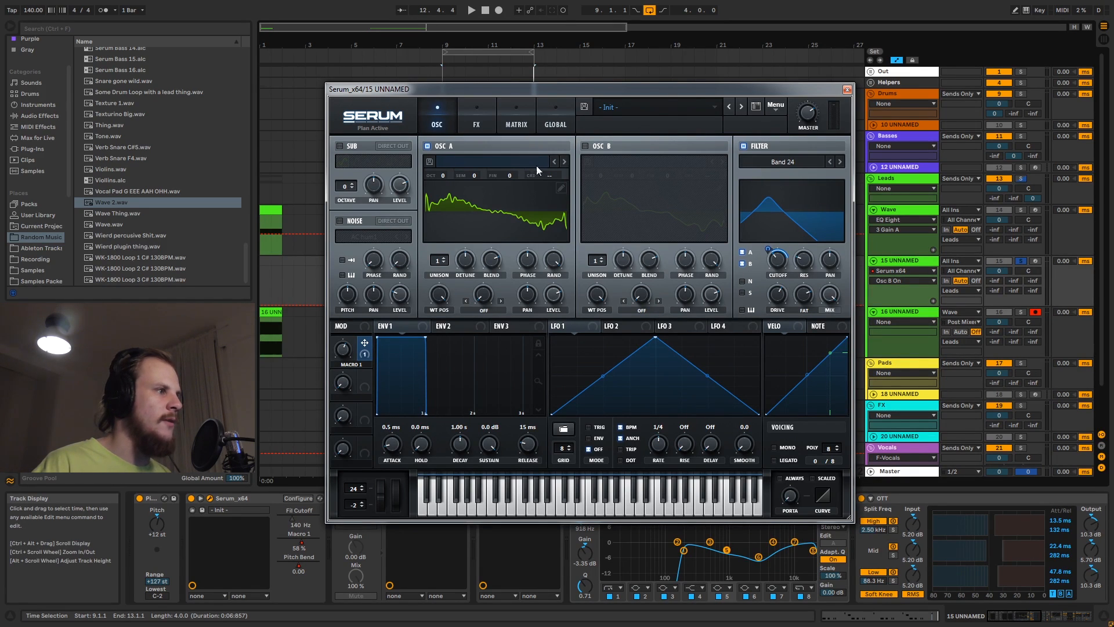
- Check the lead patch's effects page in Serum, return to the oscillator page and close the plug-in
click(466, 118)
click(441, 116)
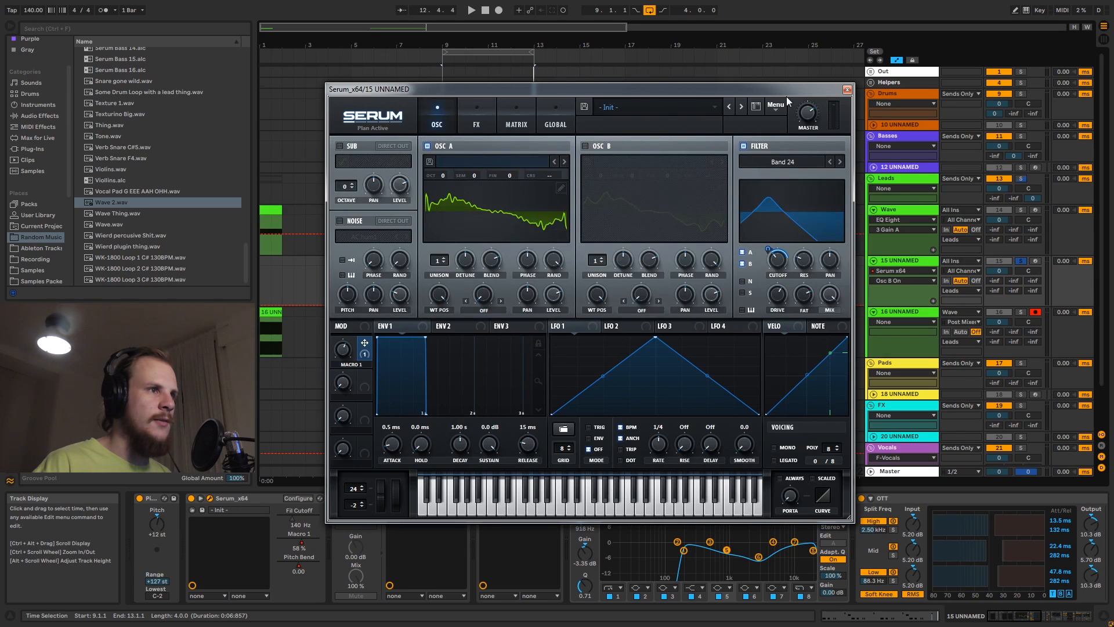
click(846, 90)
- Review the lead track's effects chain, covering MStereoSpread, the second stereo plug-in, EQ Eight, OTT, Limiter and Saturator
click(415, 499)
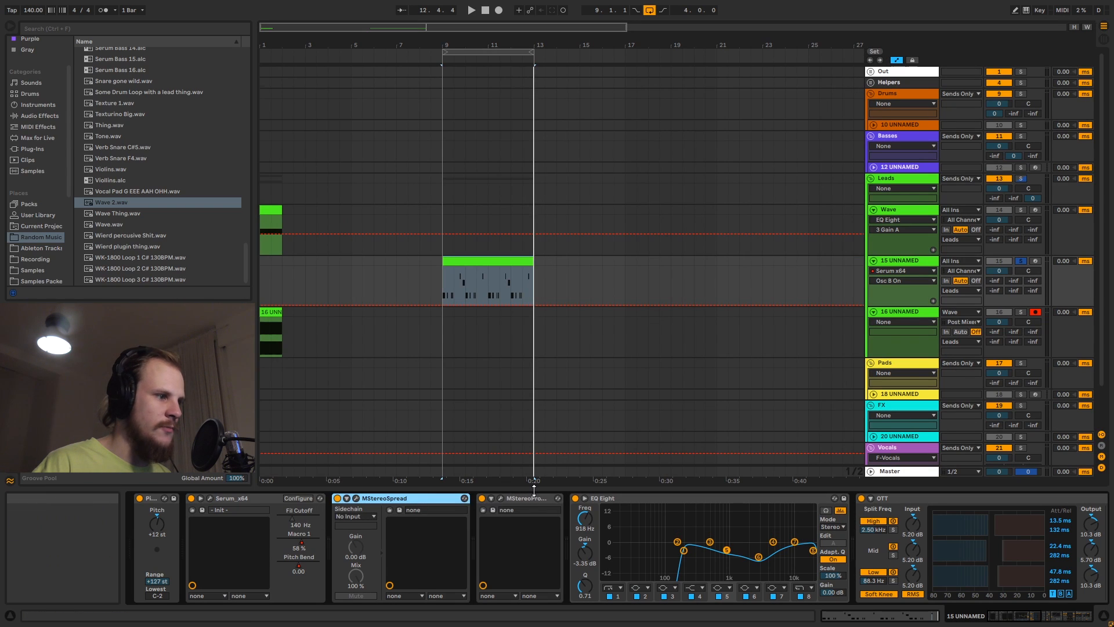
click(528, 498)
click(678, 499)
drag(1013, 614, 1047, 613)
click(388, 497)
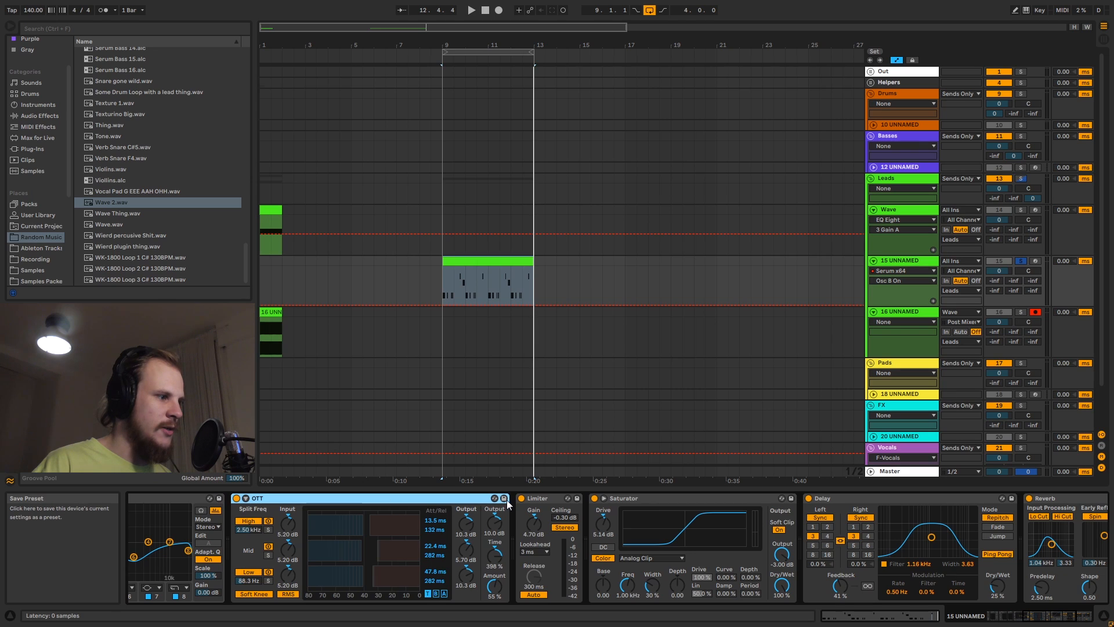
click(539, 499)
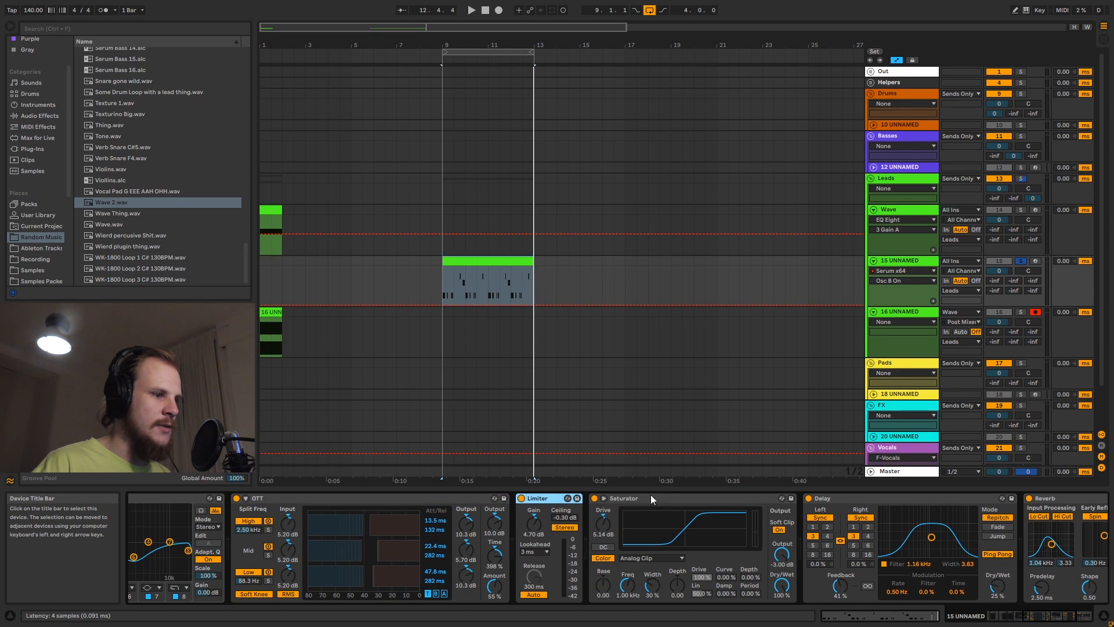
click(693, 497)
drag(1044, 615, 1002, 625)
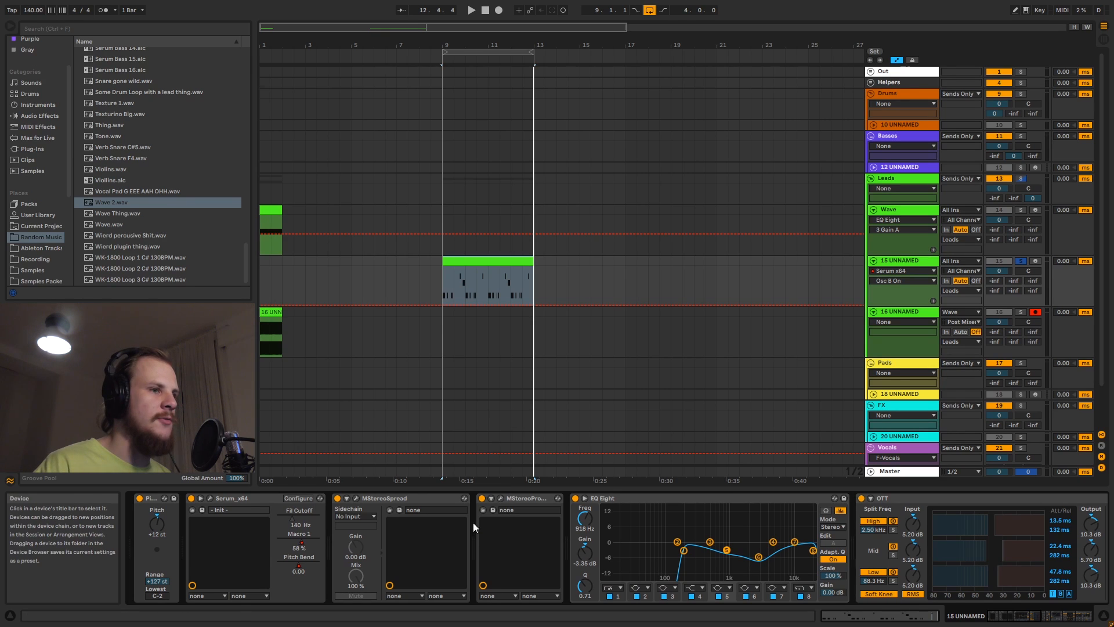
- Select the Wave track at bar 1 and check the oscillator and effects pages of its Serum patch
click(439, 283)
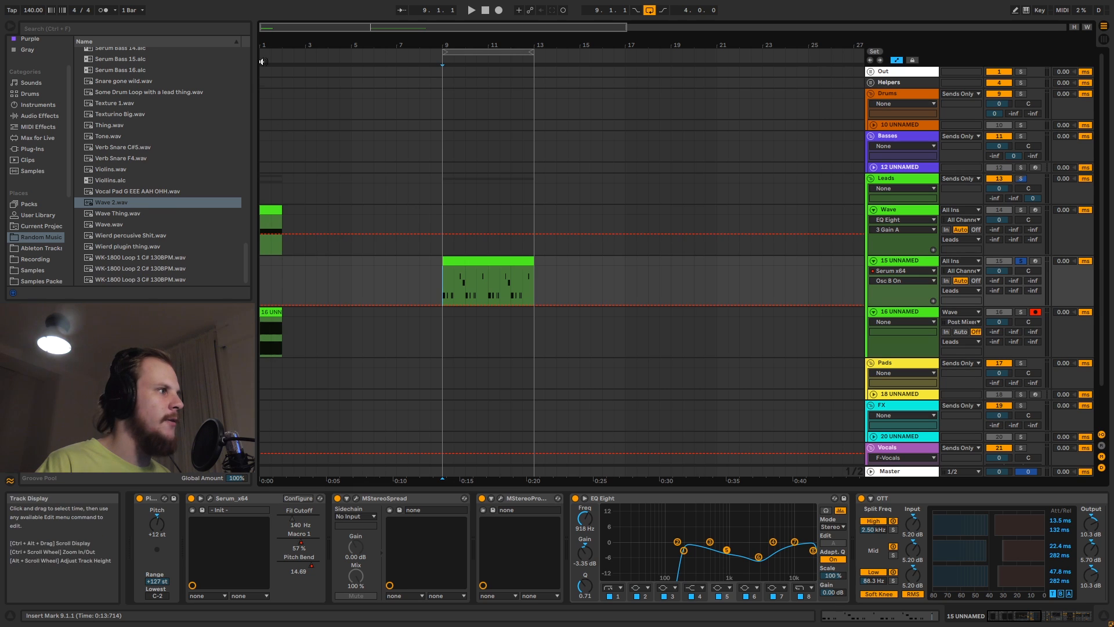
drag(271, 42, 322, 87)
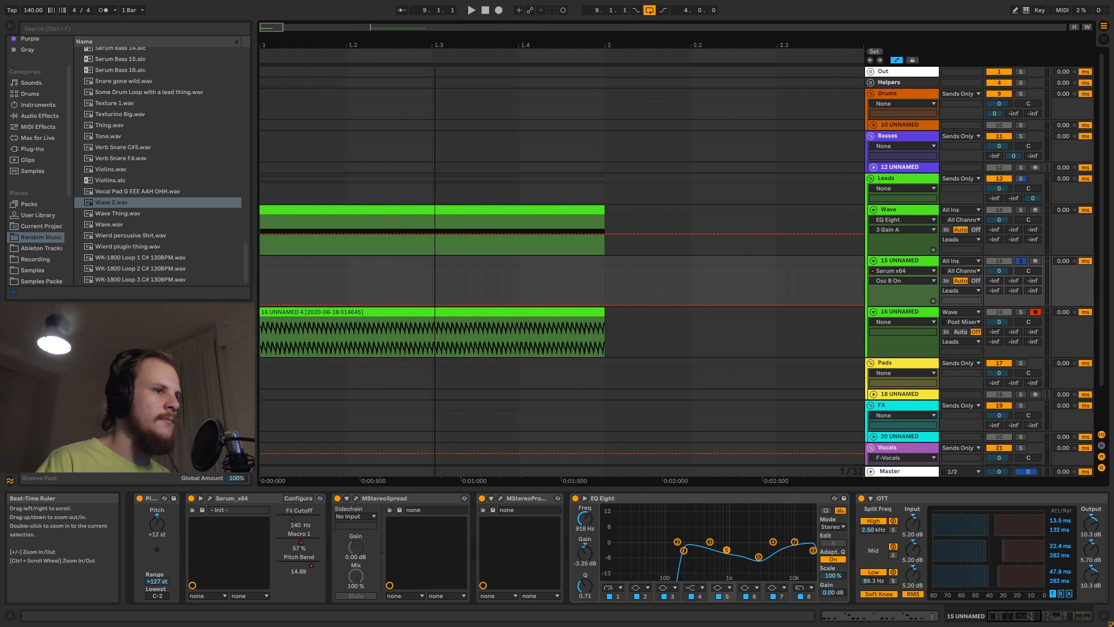
click(890, 210)
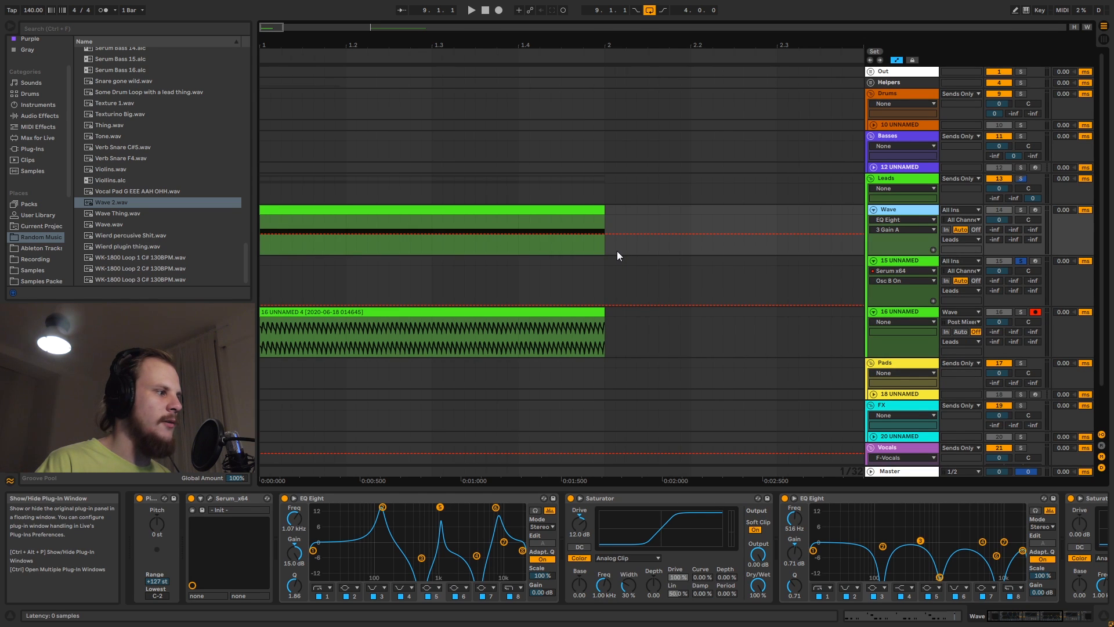
key(ctrl+alt+p)
drag(231, 138, 593, 111)
click(531, 138)
click(489, 137)
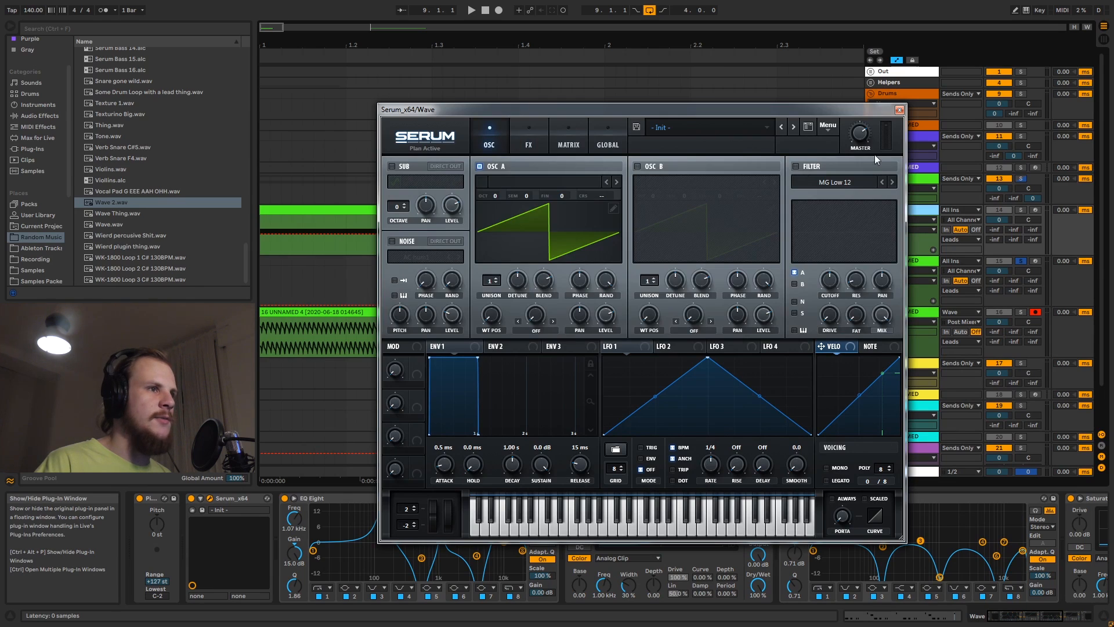
click(899, 109)
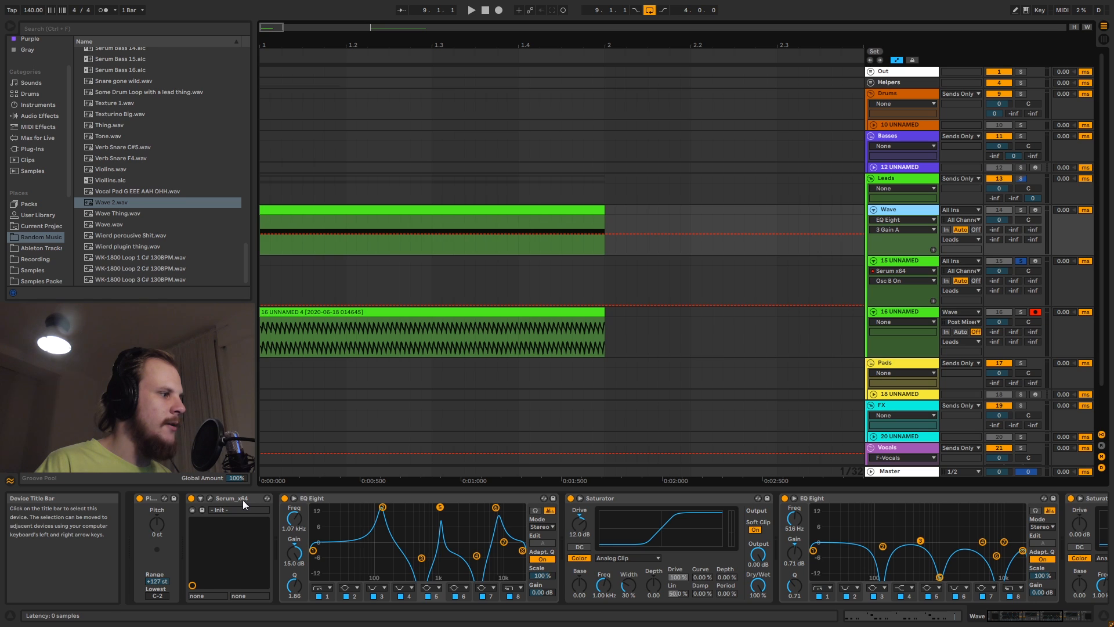
- Re-examine the Wave track's Serum oscillator settings and select the first EQ Eight after it
click(211, 498)
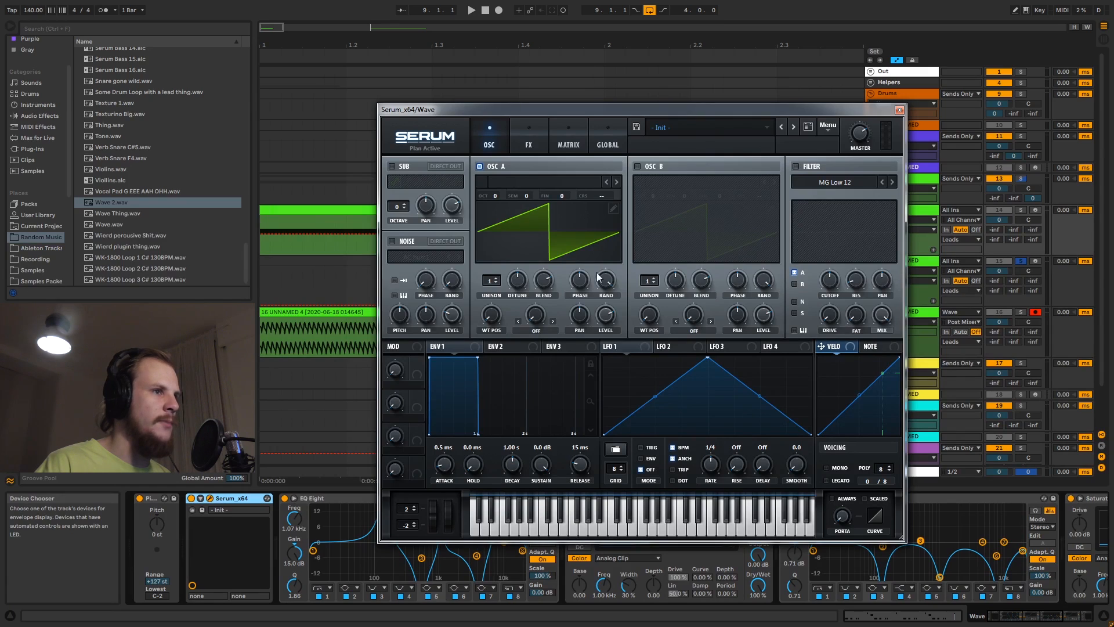
click(900, 110)
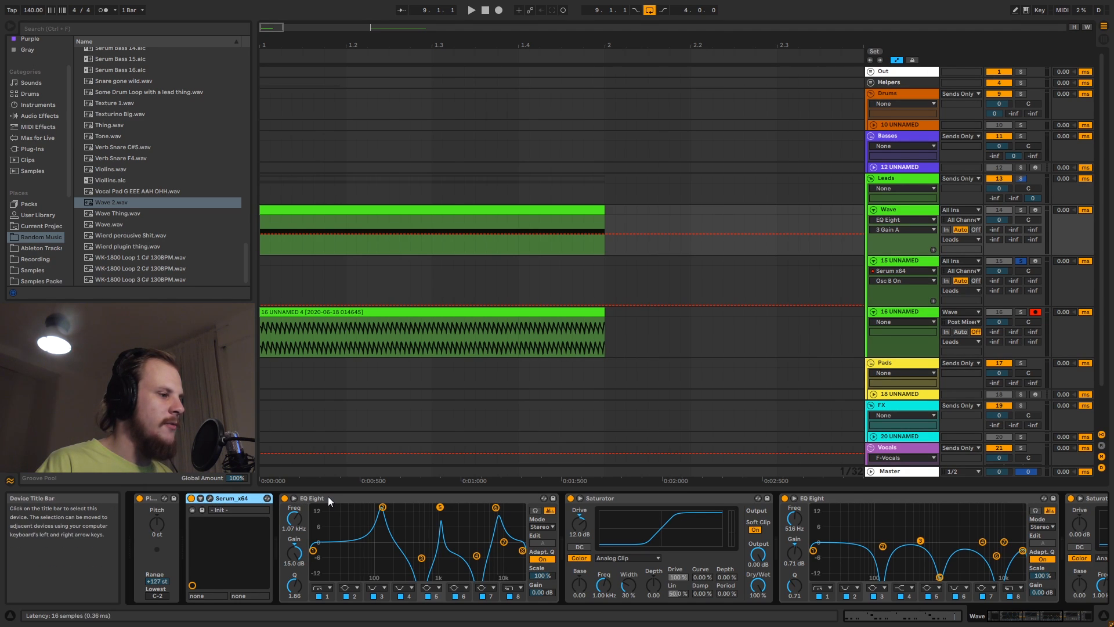
click(344, 497)
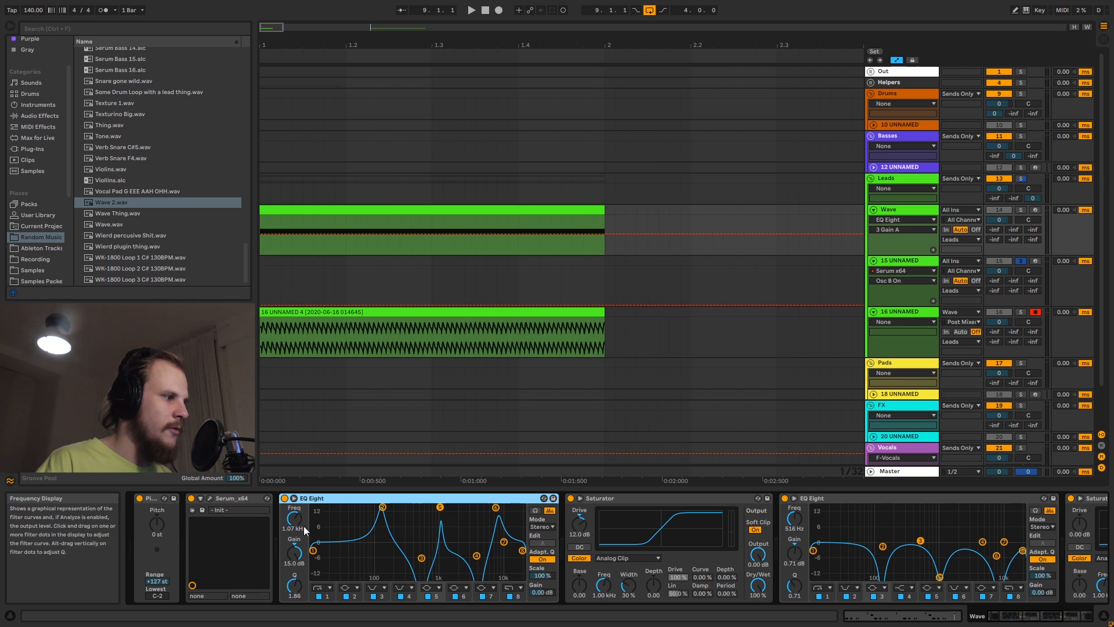
- Examine the sustained note in the Wave clip's note editor alongside the track's device chain
double_click(464, 208)
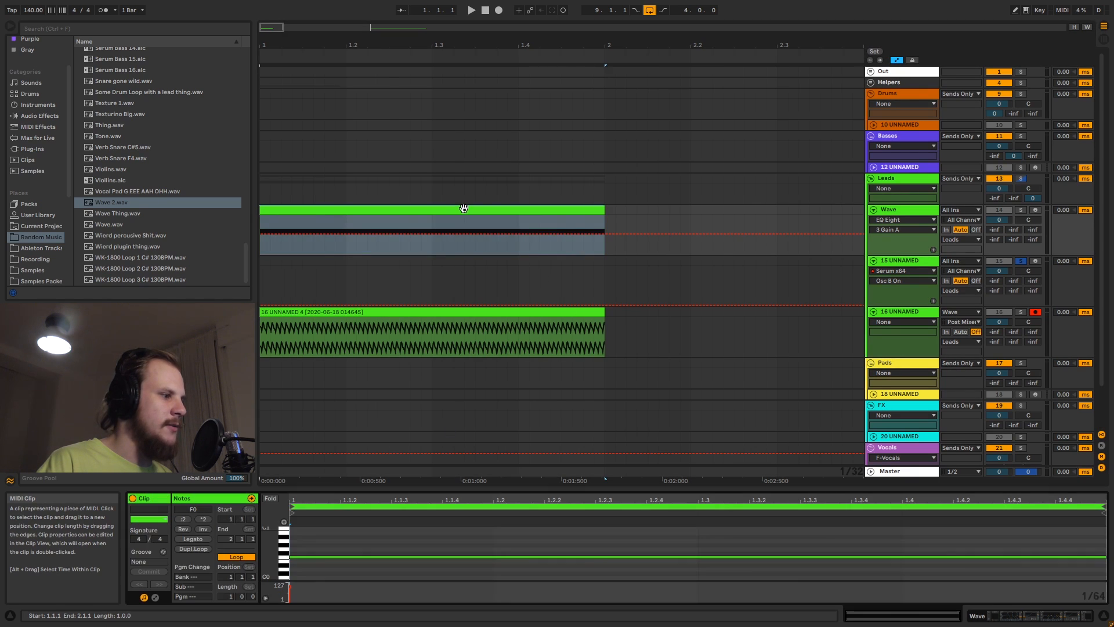
click(295, 557)
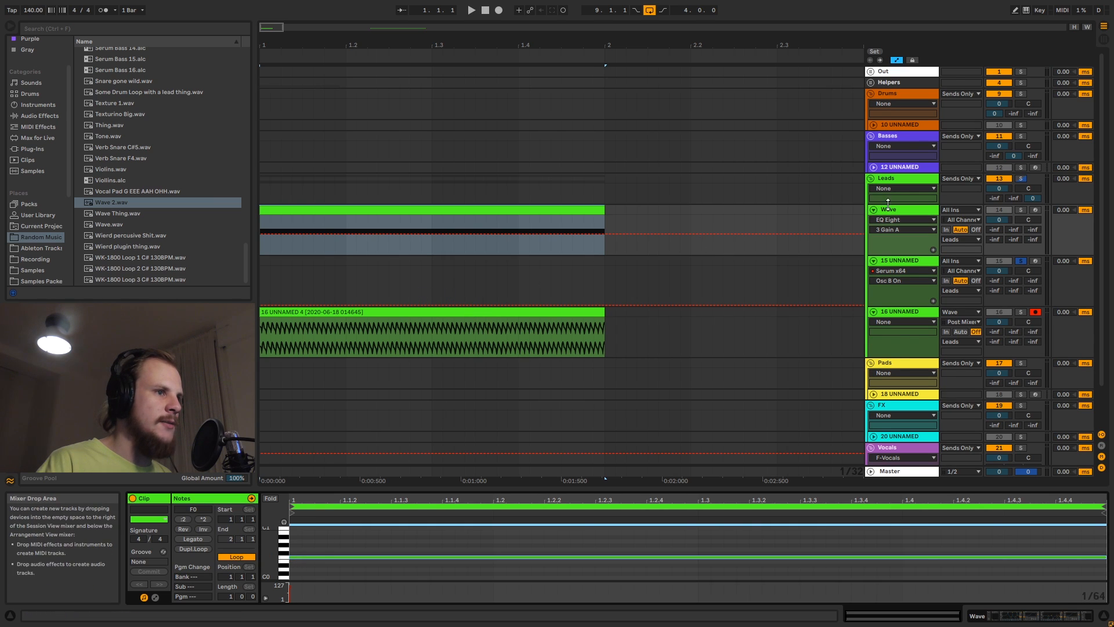
key(shift+Tab)
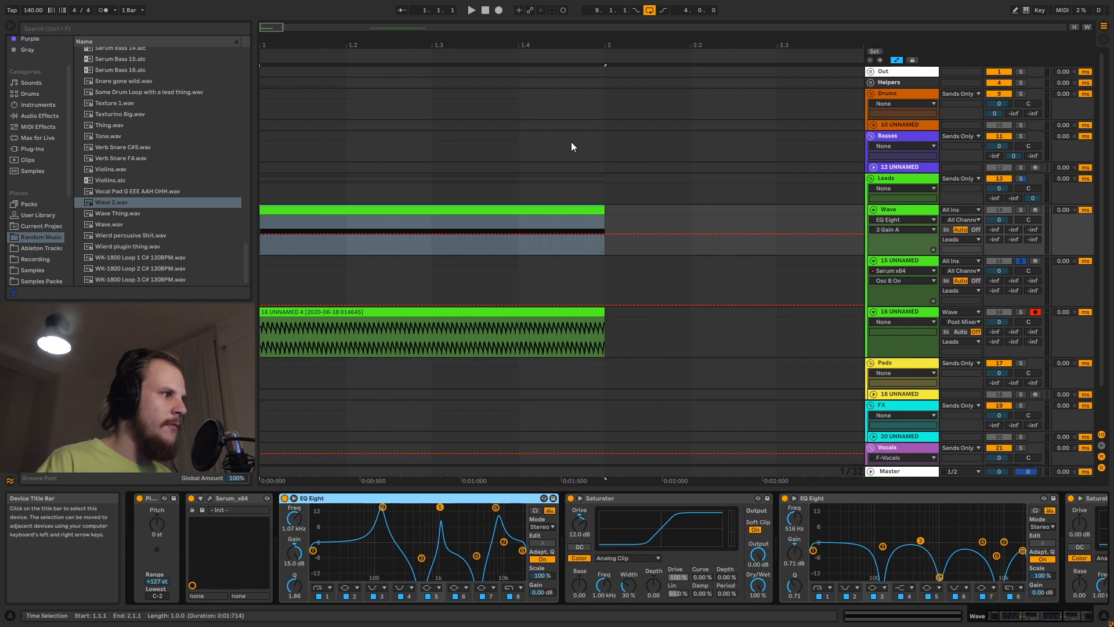
key(shift+Tab)
- Add a short note near the start of the Wave clip and raise its pitch to C1
double_click(290, 550)
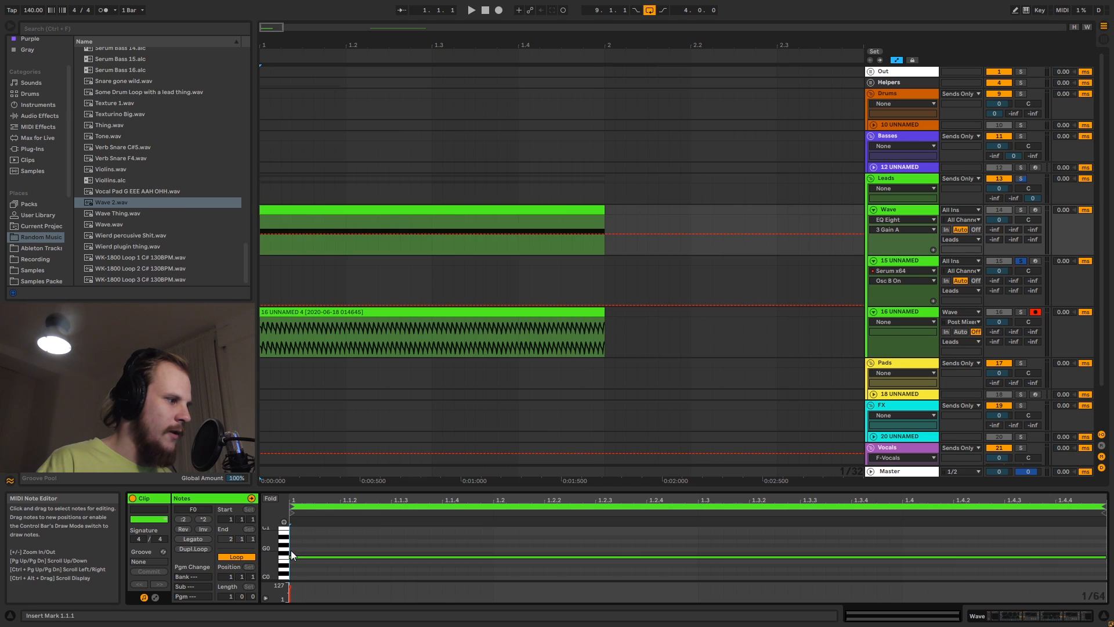
key(Down)
key(Down)
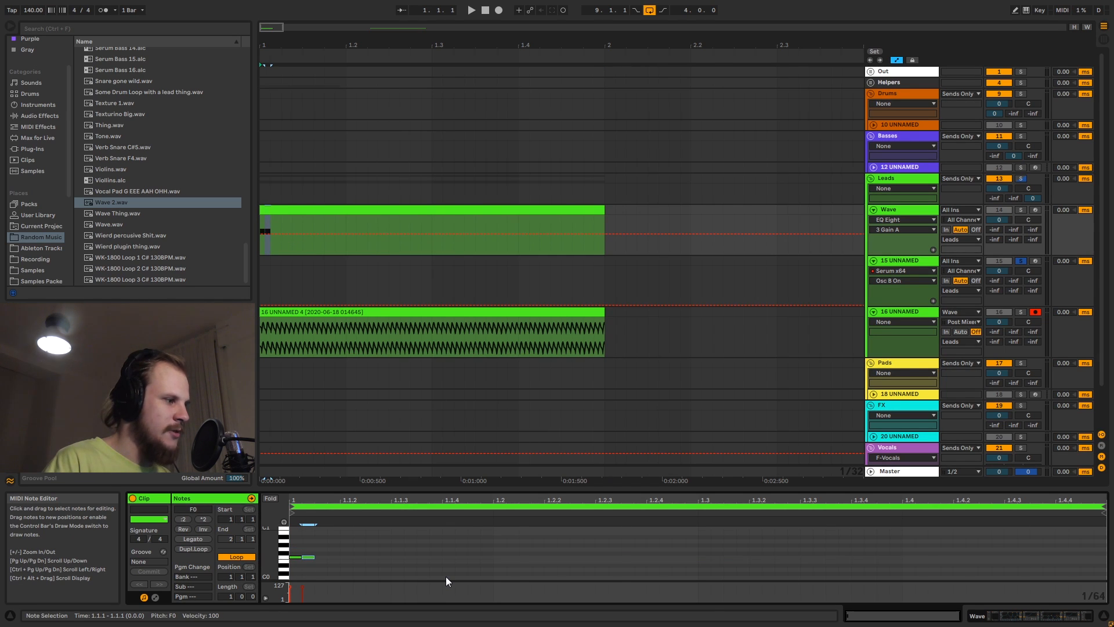
key(Up)
key(Up)
key(Up)
key(Up)
key(Up)
key(Up)
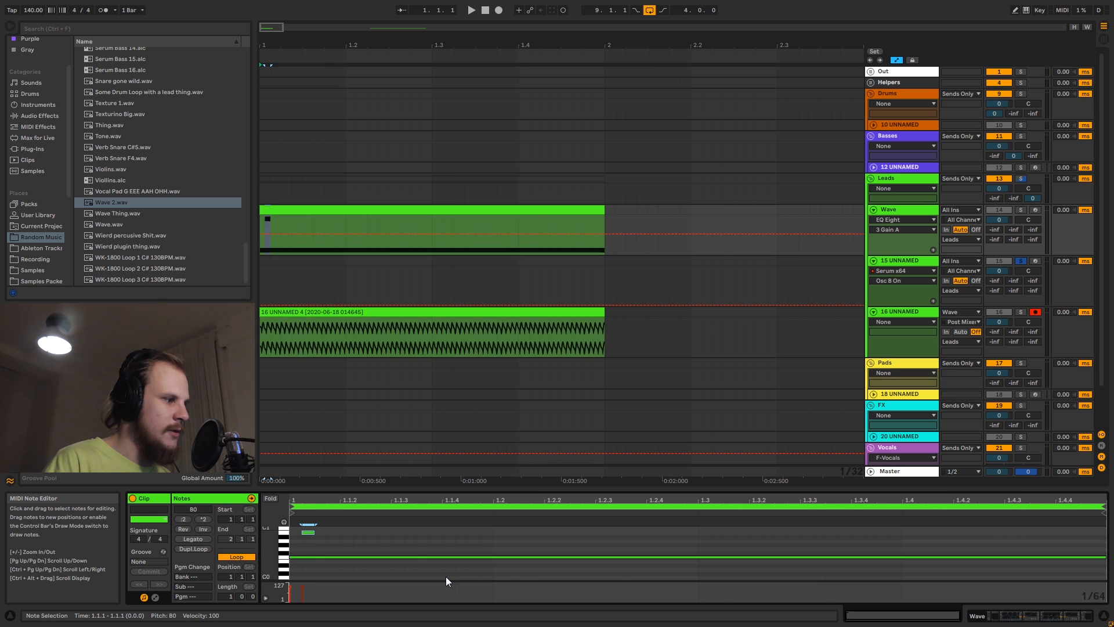
key(Up)
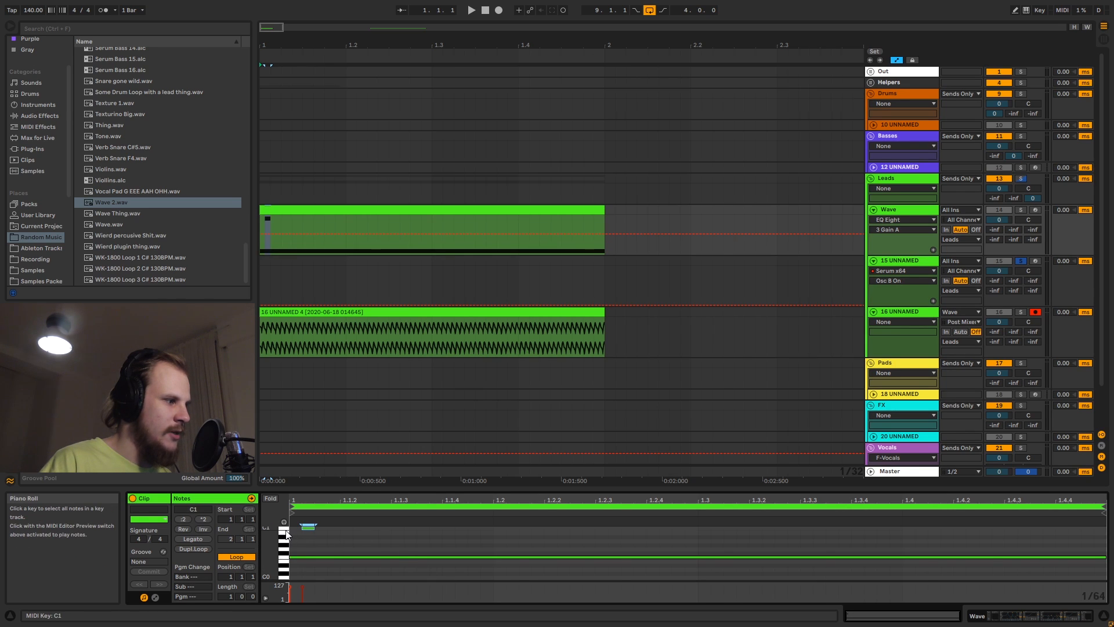
- Delete the short C1 note near the start of the Wave clip
scroll(286, 537, up, 1)
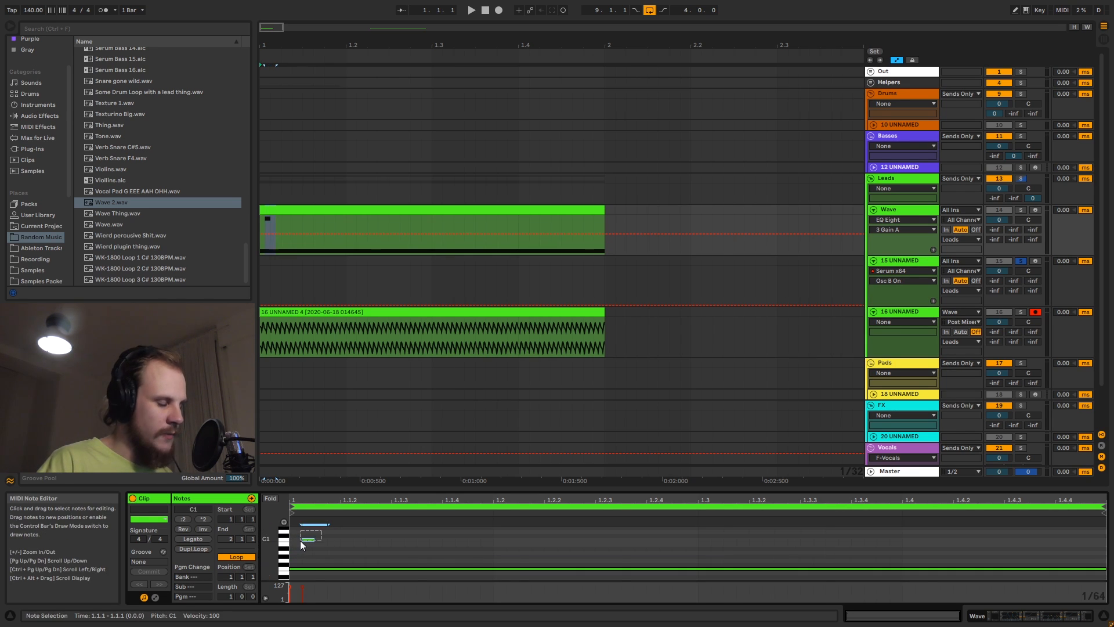
key(Delete)
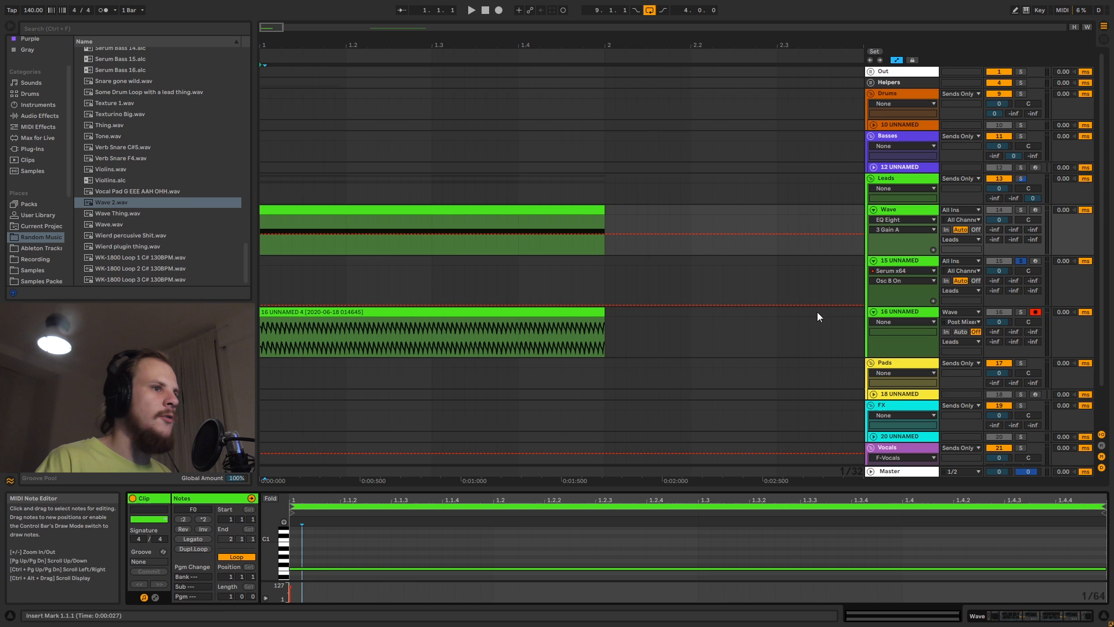
- Expand the frequency display of the Wave track's first EQ Eight and shift its high peak, band 6, to about 8.41 kHz
click(905, 209)
key(shift+Tab)
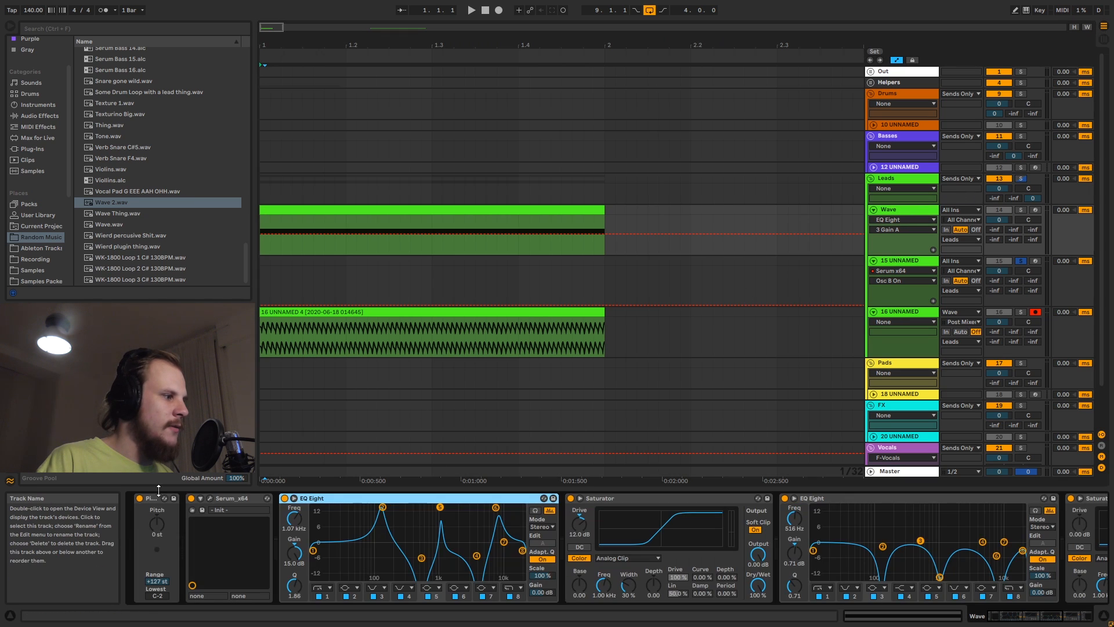
click(544, 498)
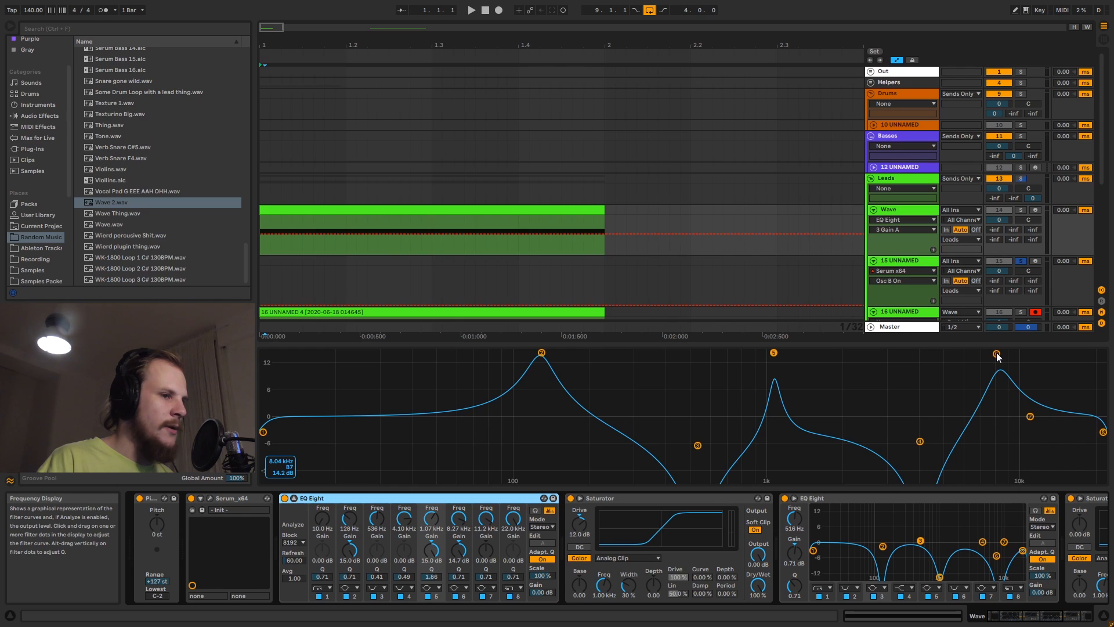
drag(997, 355, 999, 354)
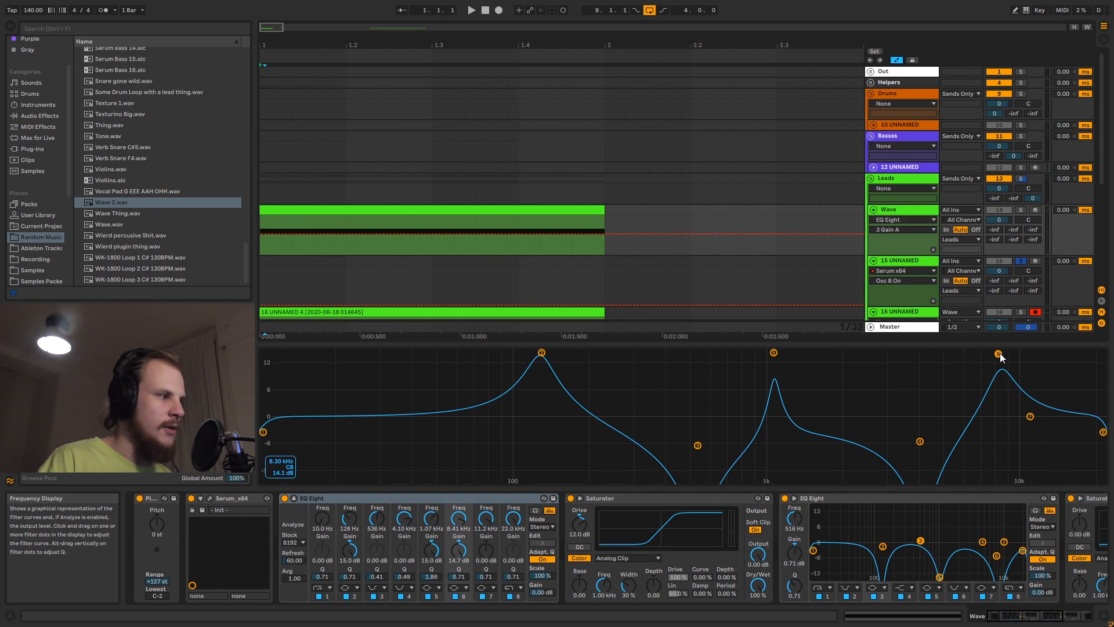
- Select the one-bar Wave clip and solo the Wave track
click(447, 220)
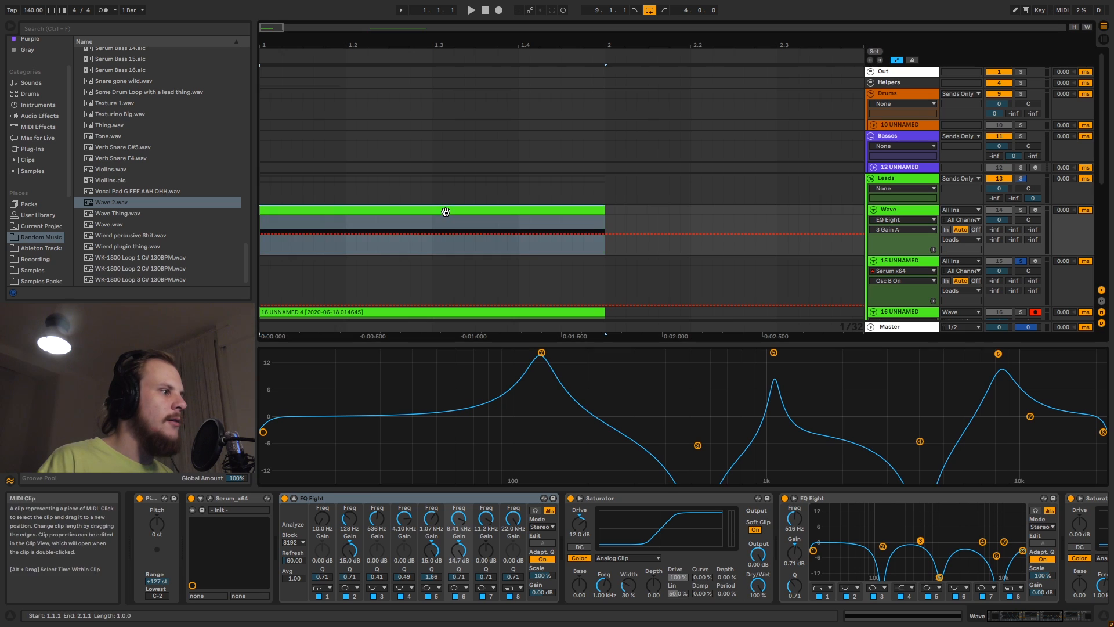
scroll(343, 258, down, 3)
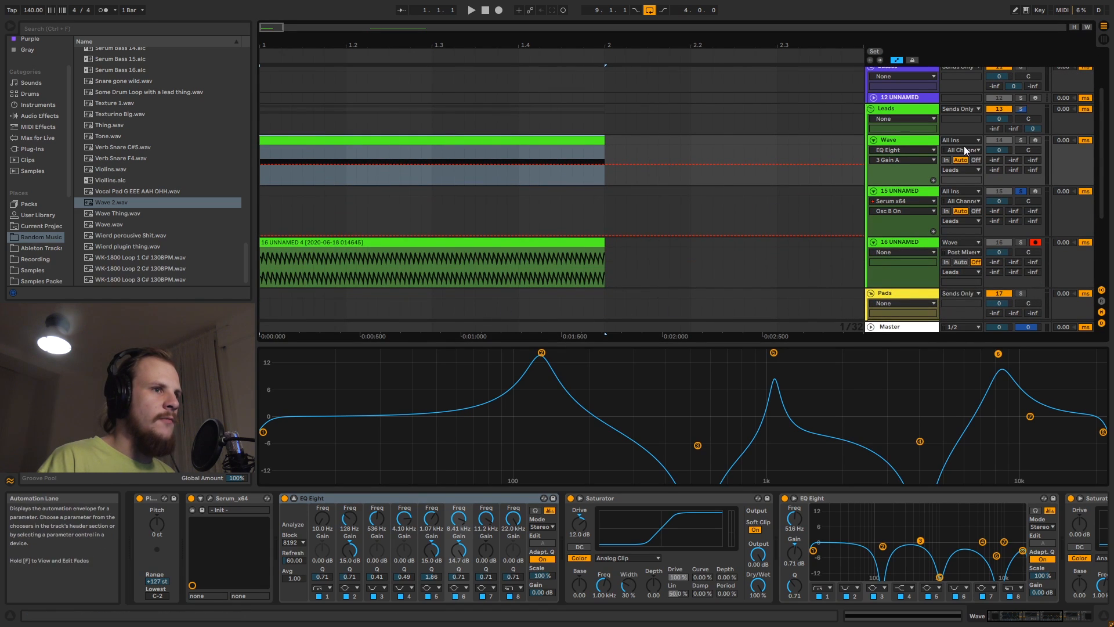
click(1020, 139)
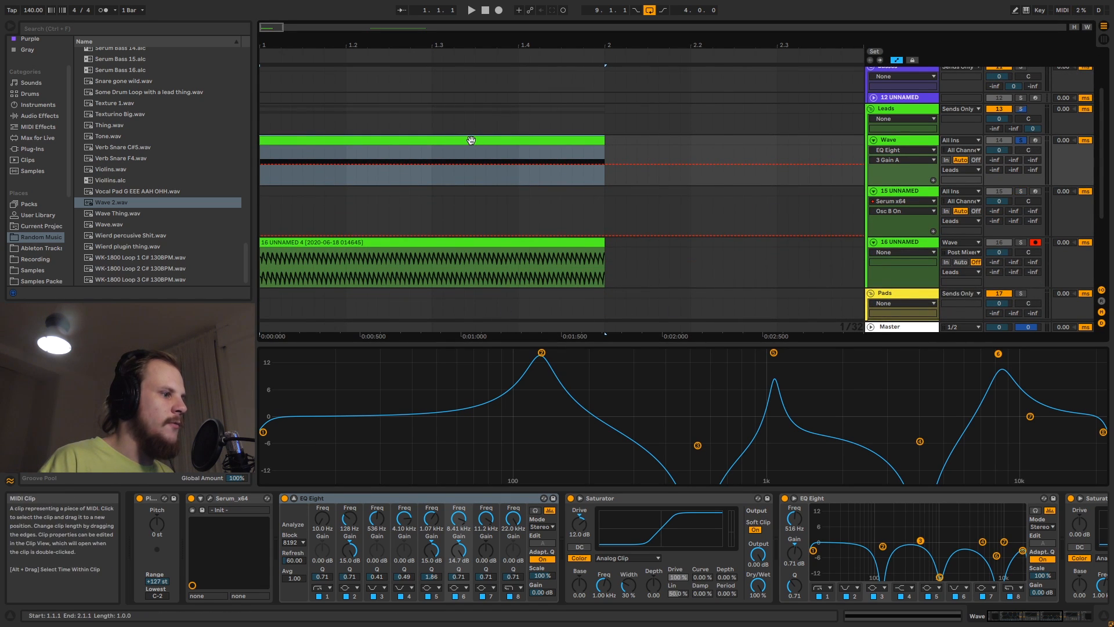
- Bypass both Saturators, the second EQ Eight and PSYSCOPE (1) on the Wave track, and audition only the first EQ Eight's effect
click(534, 498)
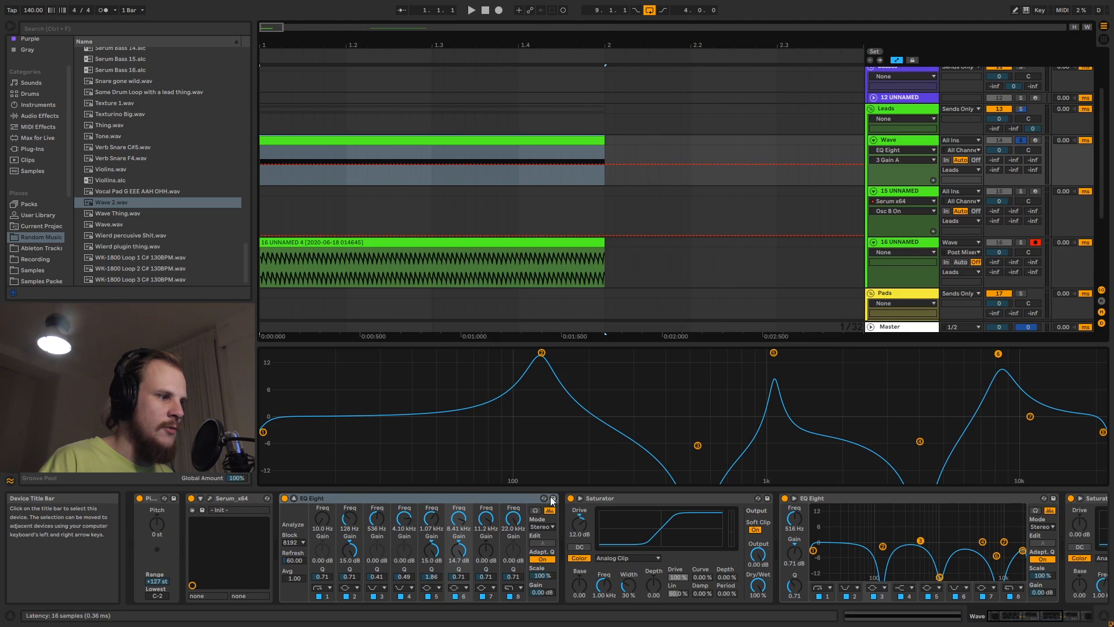
click(570, 497)
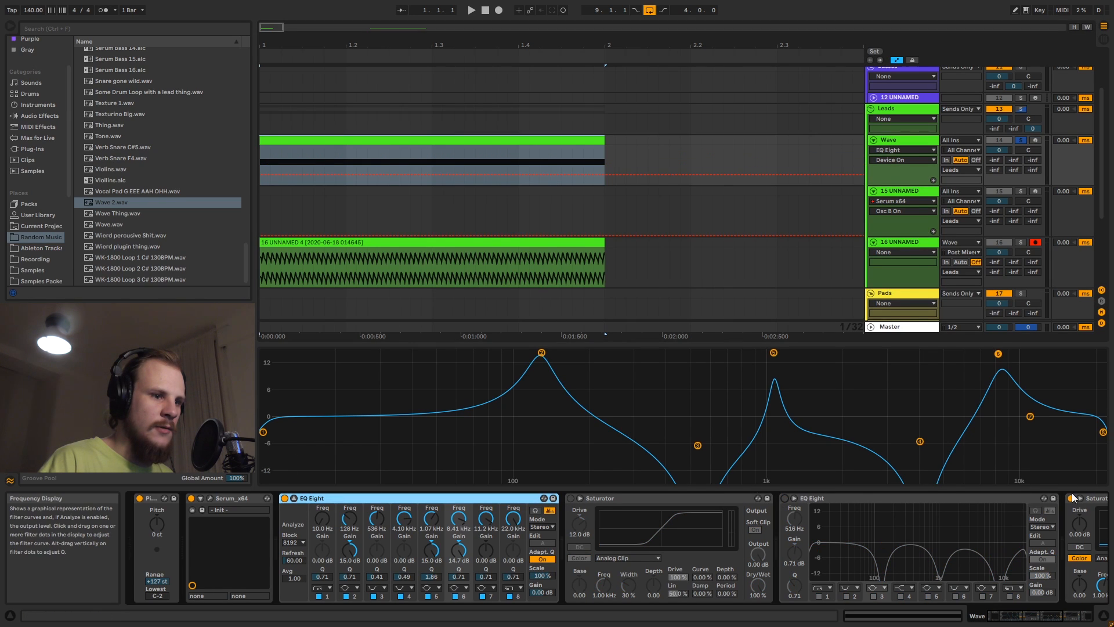
click(1079, 616)
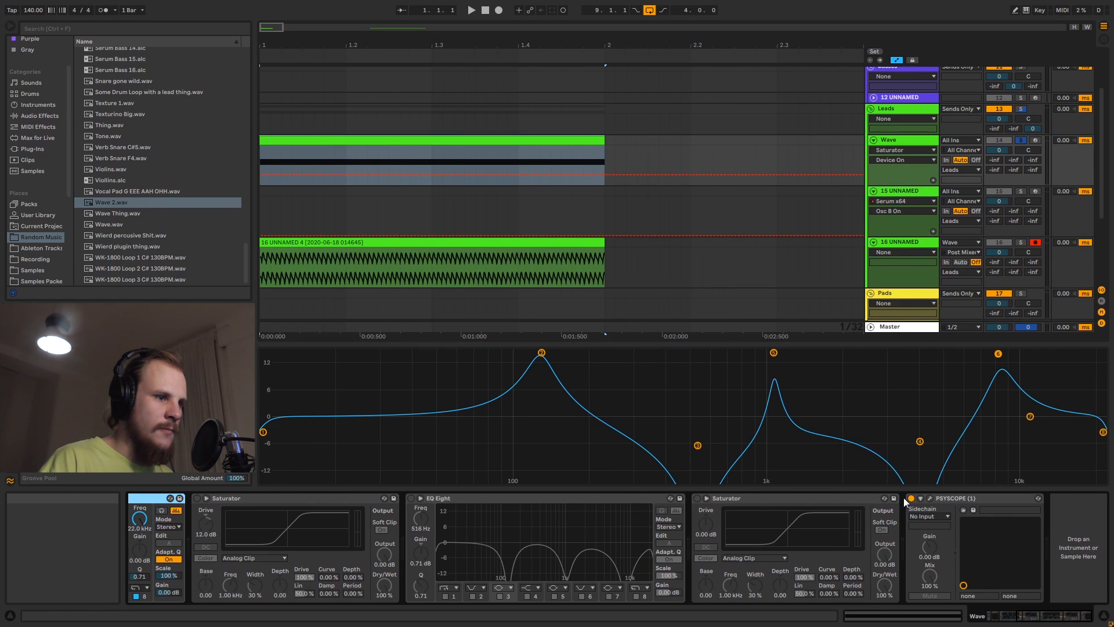
key(space)
key(space)
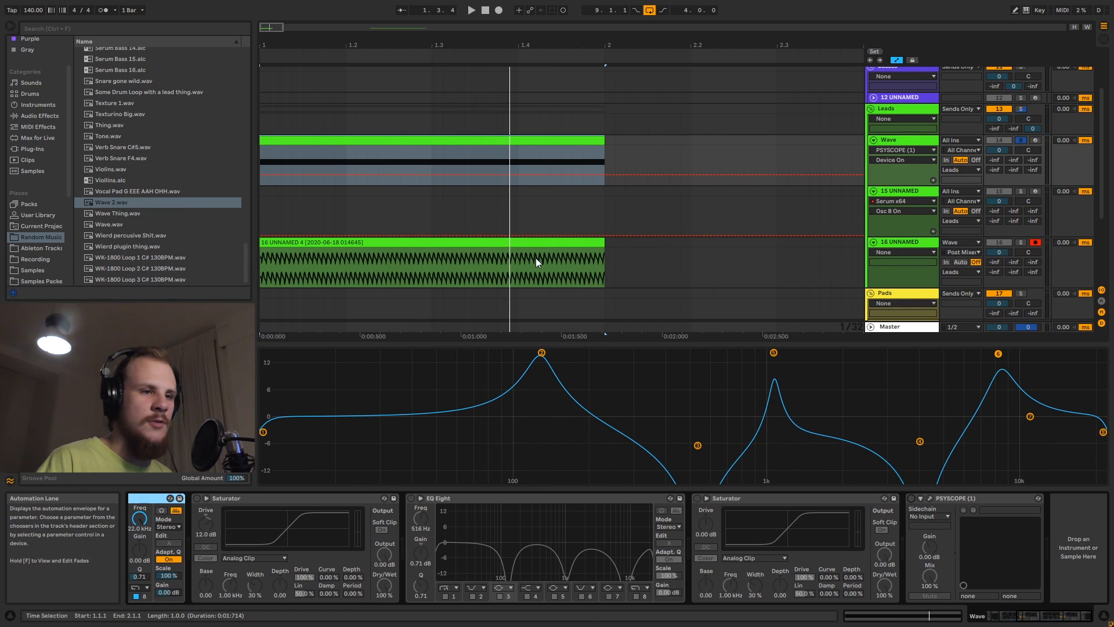
- Reactivate the first Saturator on the Wave track and audition the clip with it
click(1039, 620)
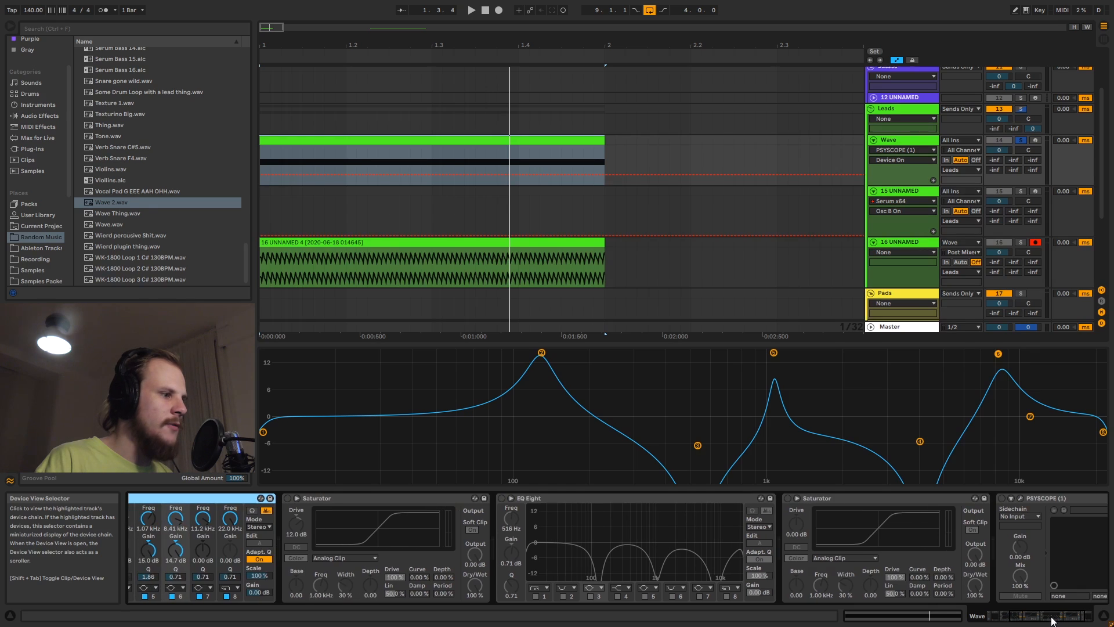
drag(1039, 617, 1028, 619)
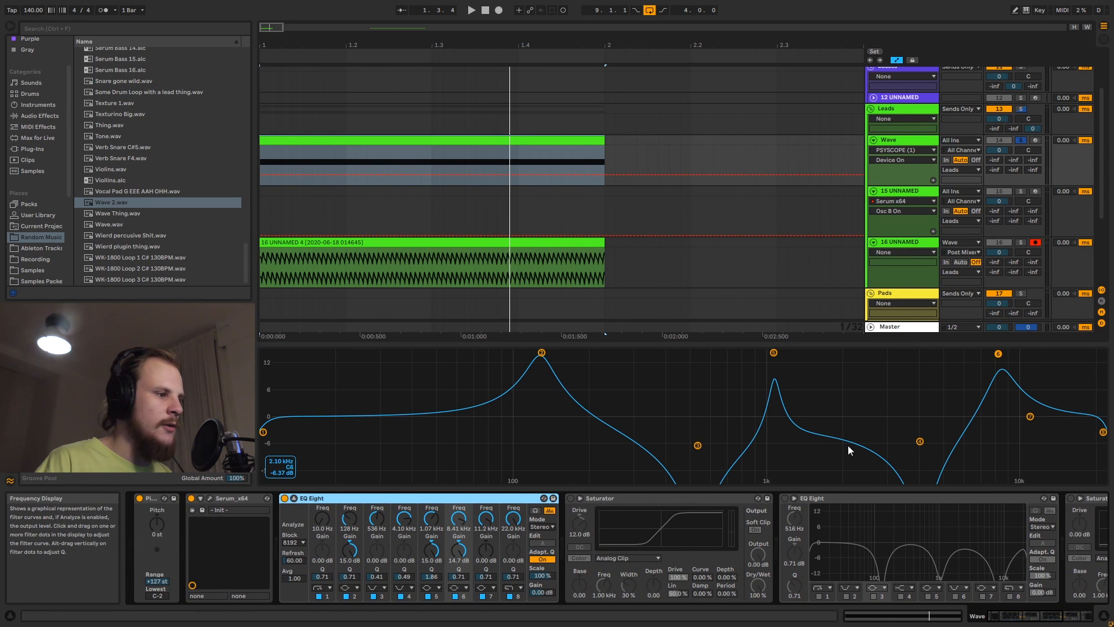
click(570, 499)
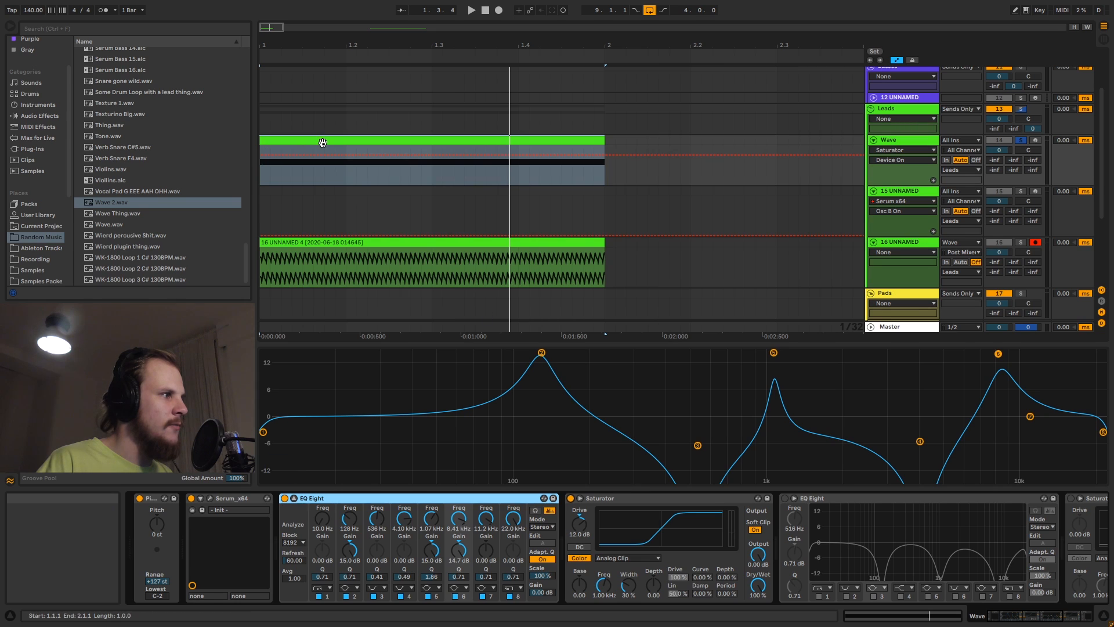
key(space)
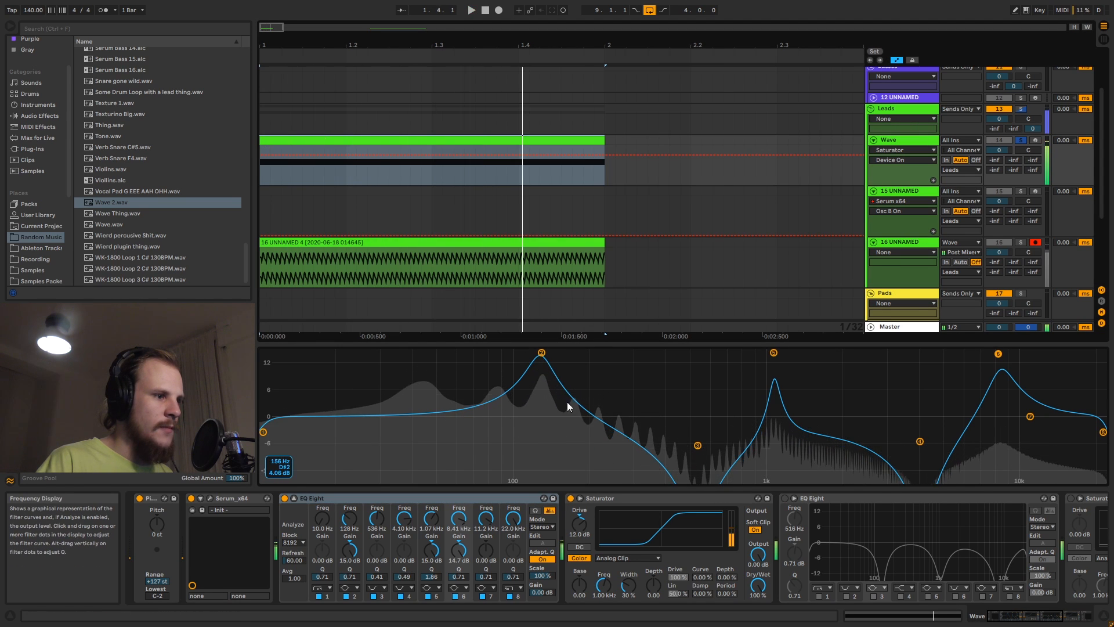
key(space)
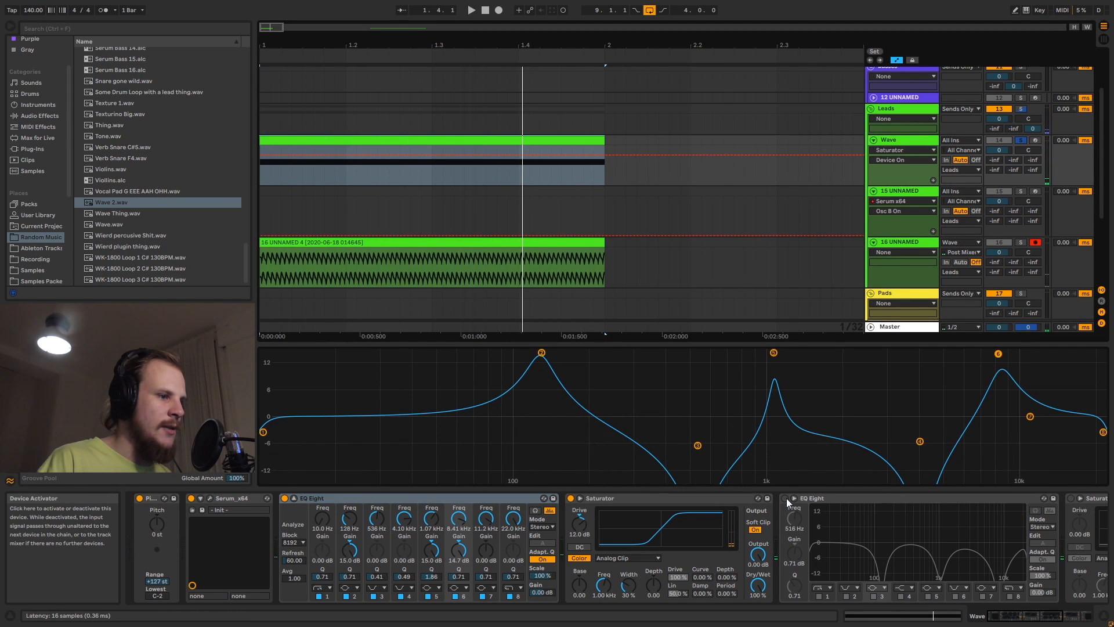
- Reactivate the second EQ Eight after the first Saturator and play the clip through it
click(786, 498)
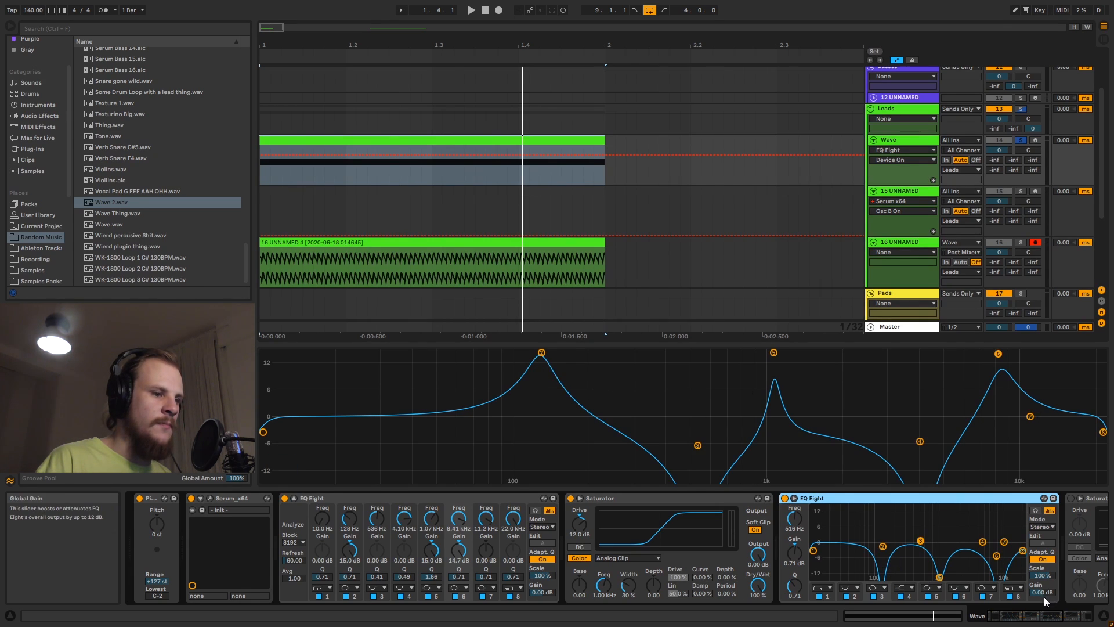
click(1038, 618)
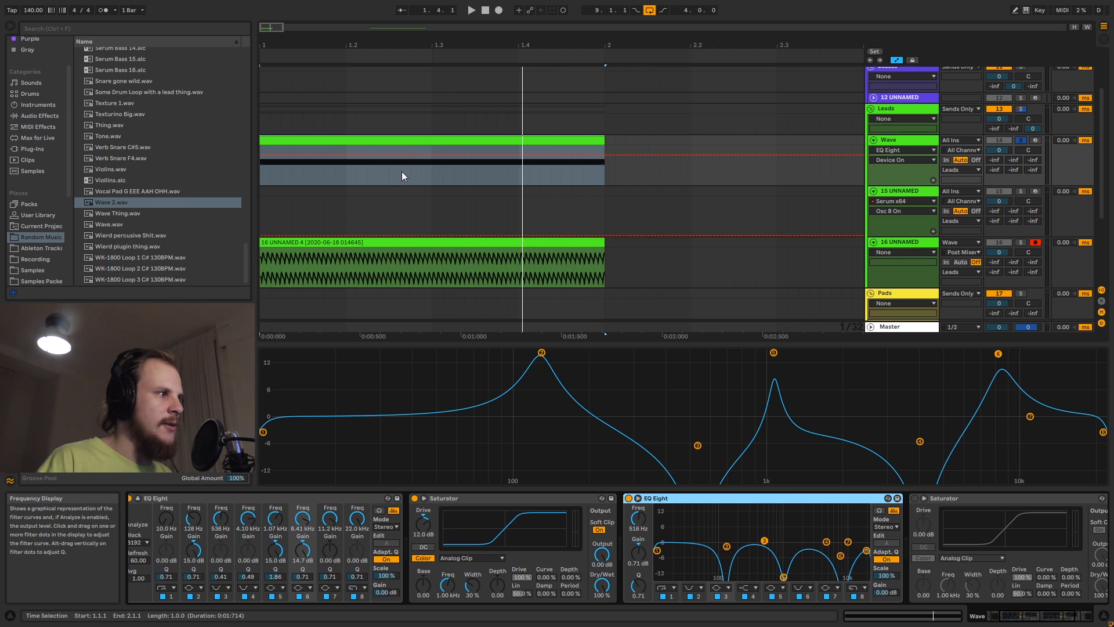
key(space)
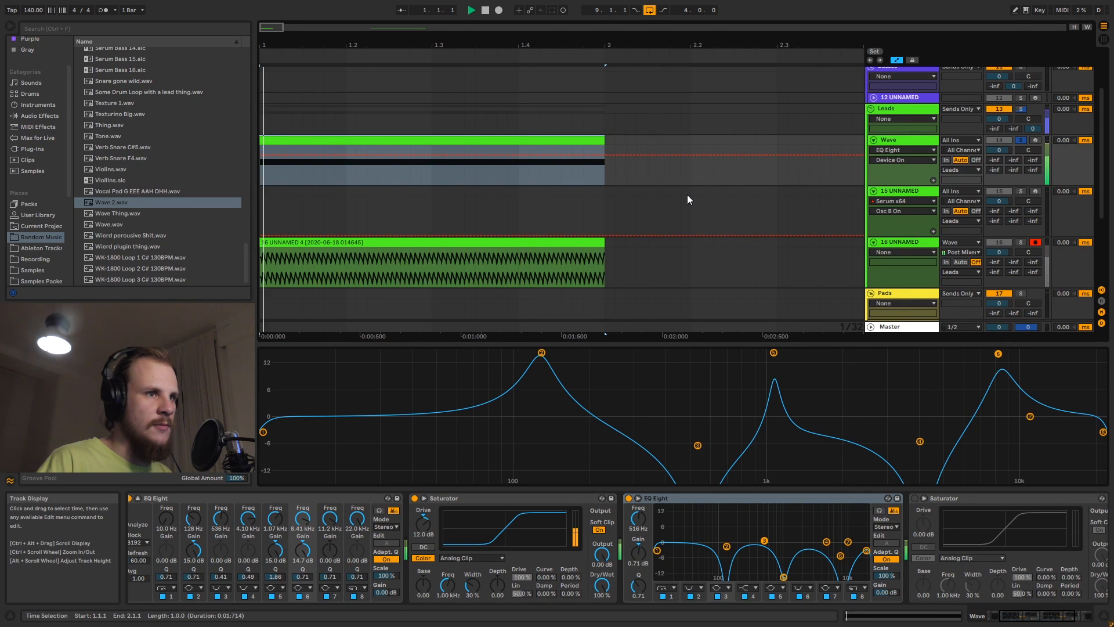
key(space)
- Audition the Wave clip with the second Saturator reactivated, and turn PSYSCOPE (1) back on and collapse it
click(1037, 604)
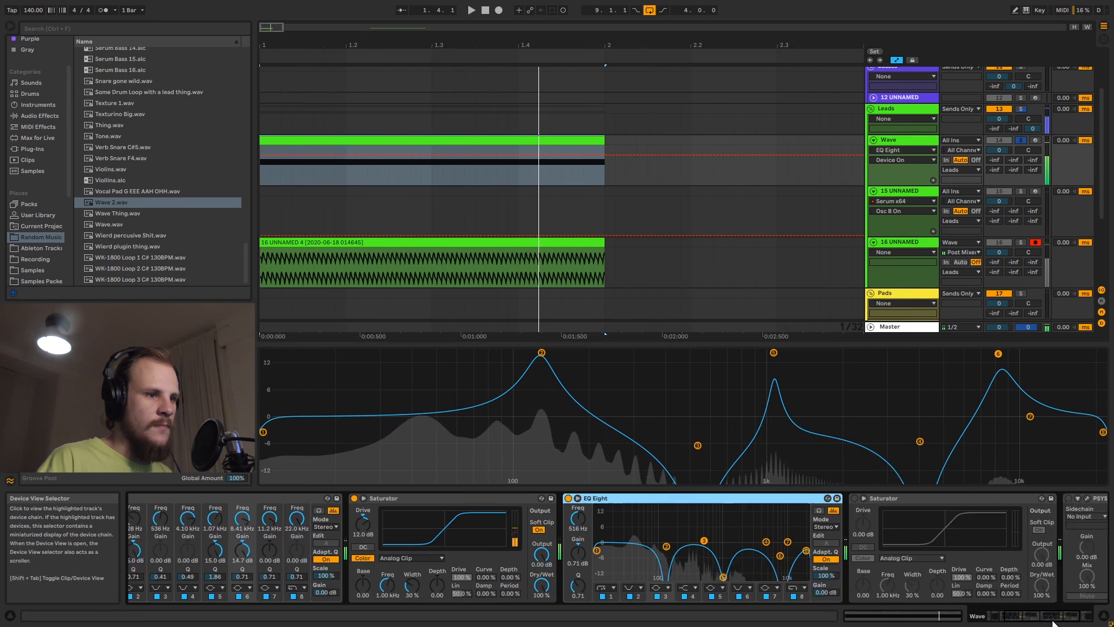
click(698, 499)
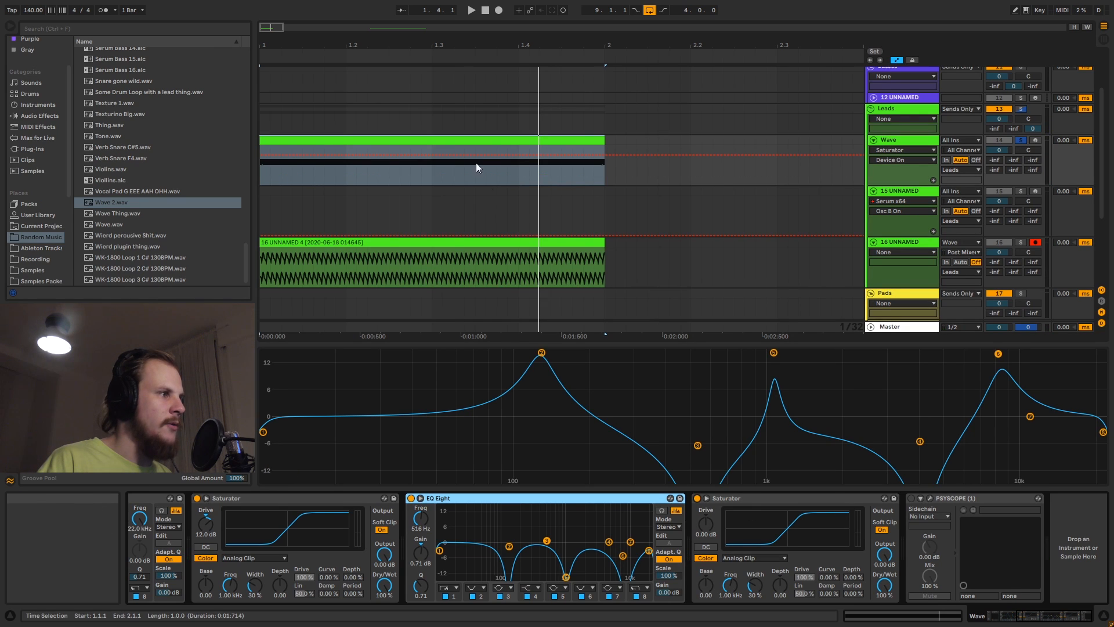
key(space)
key(space)
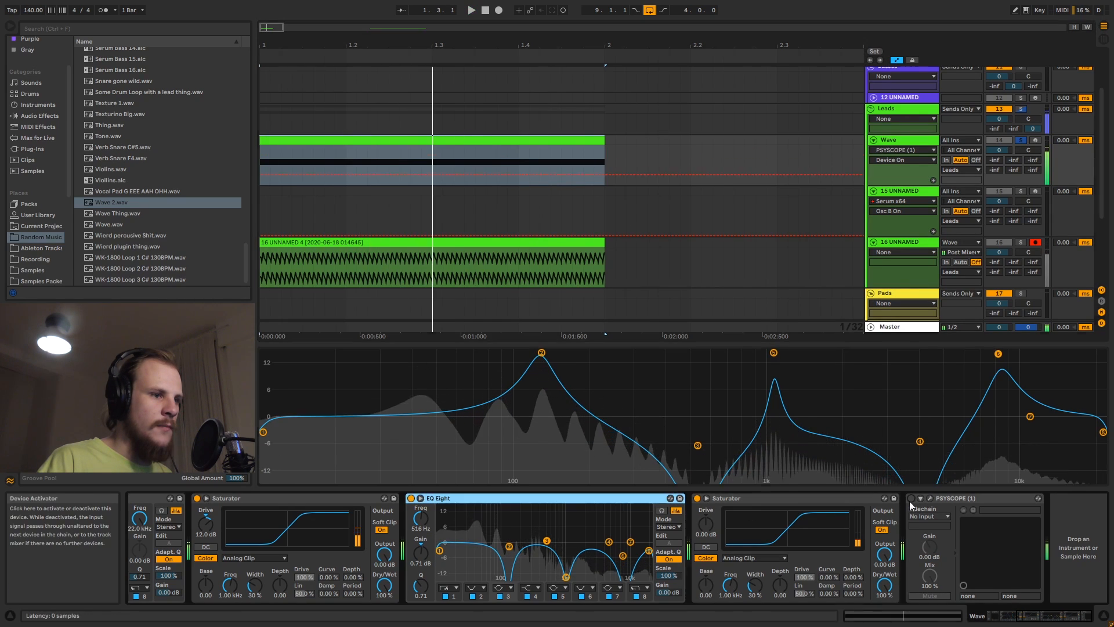
click(910, 498)
double_click(973, 499)
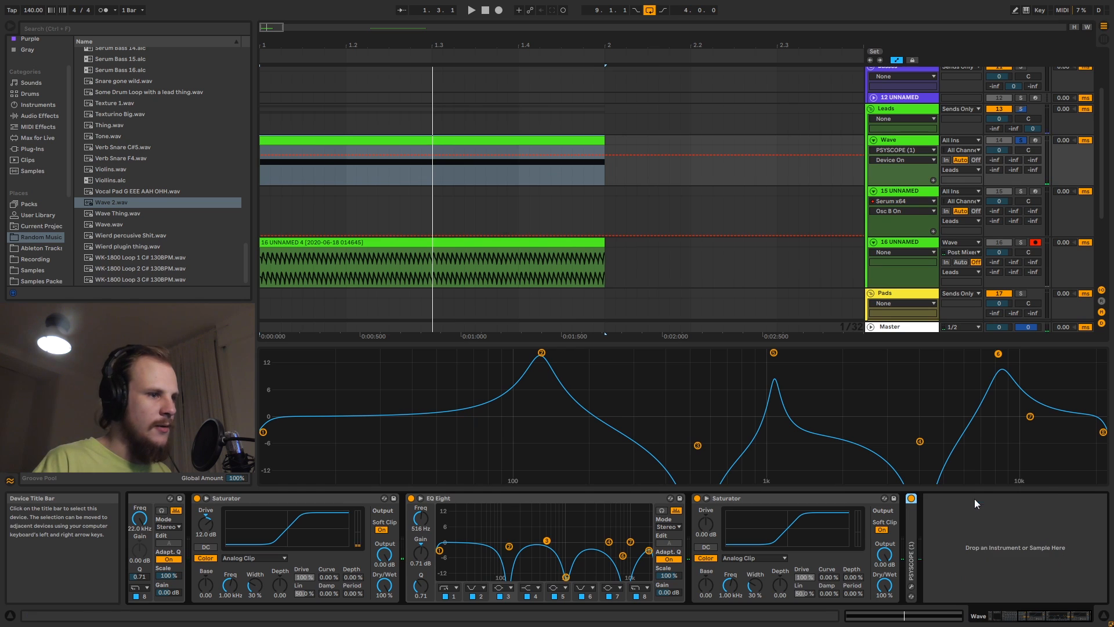
- Enable oscillator B in the Serum patch on the 15 UNNAMED track and close the plug-in window
click(262, 192)
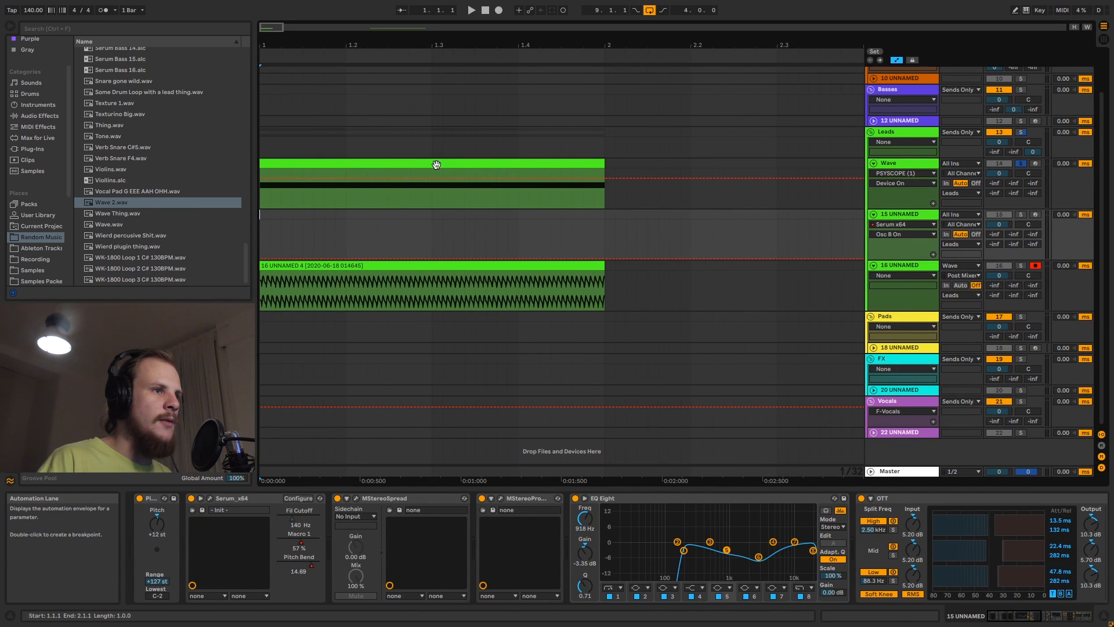
click(904, 166)
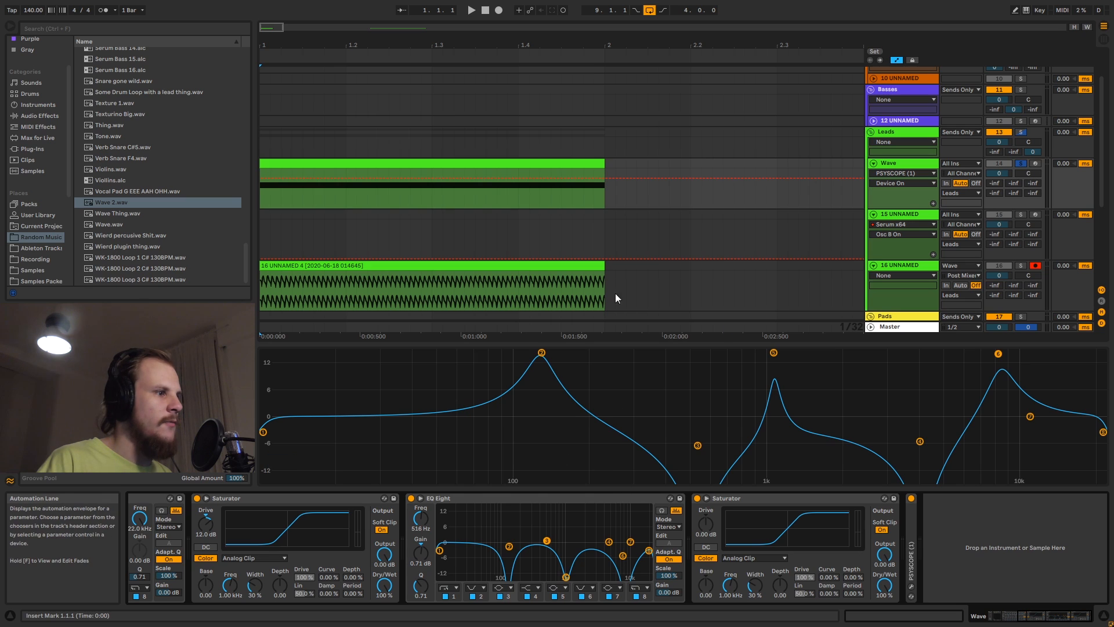
click(913, 213)
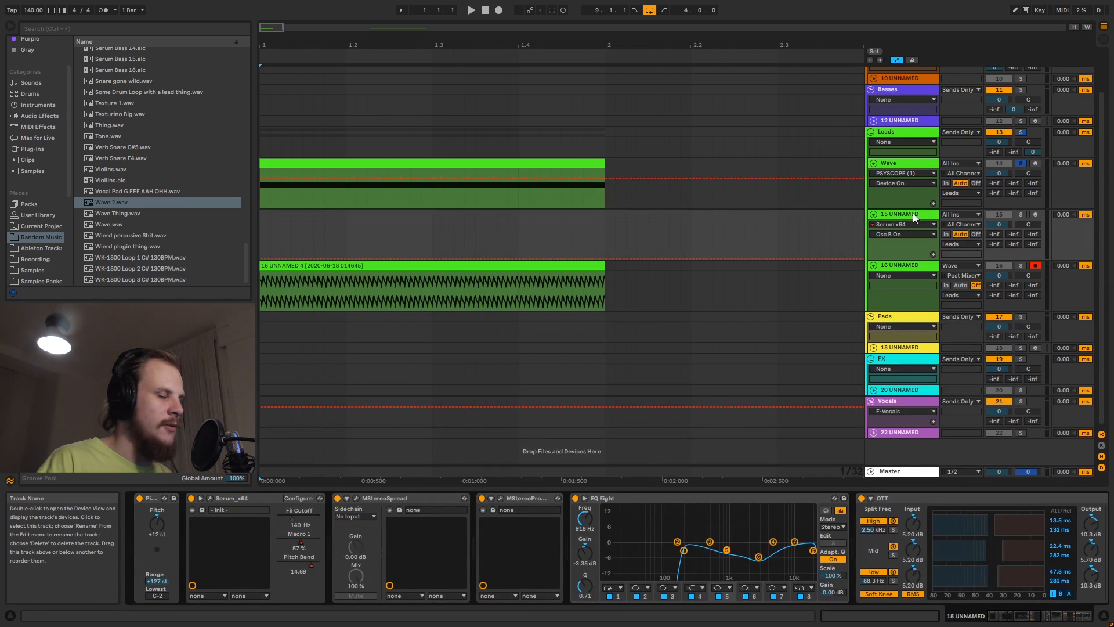
click(210, 497)
click(585, 146)
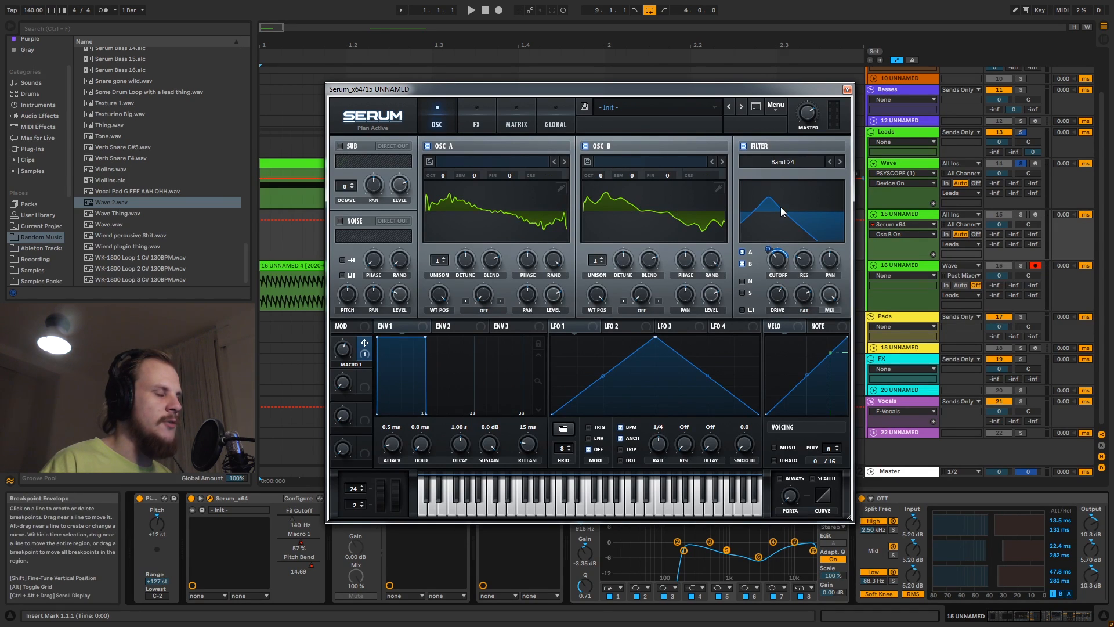
click(847, 90)
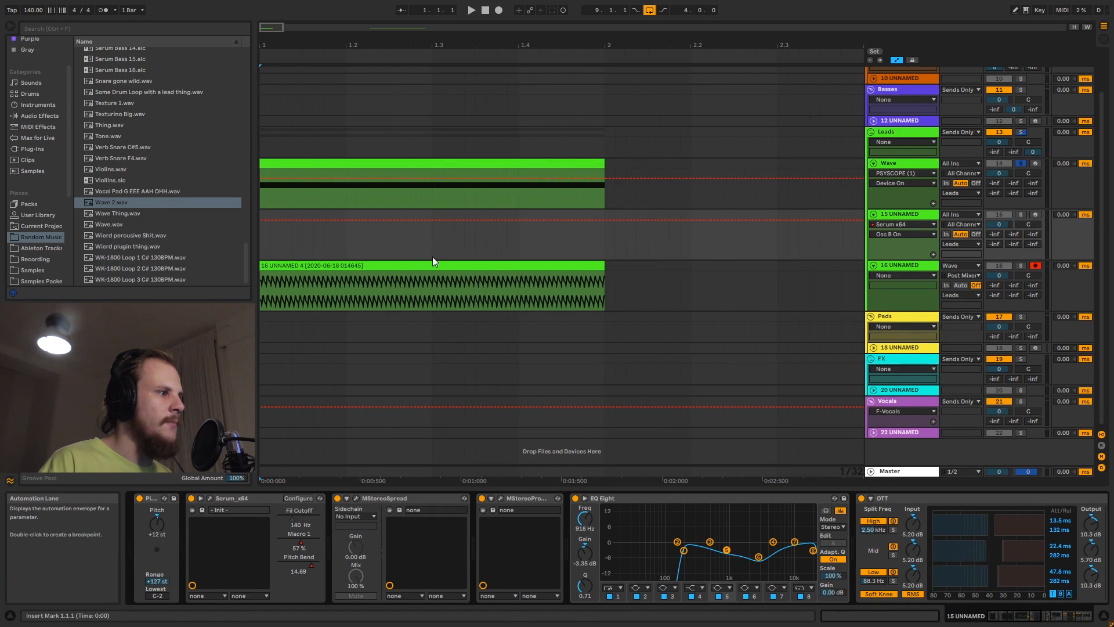
- Export the recorded audio clip on the 16 UNNAMED track into the Random Music folder, keeping its default name
click(411, 265)
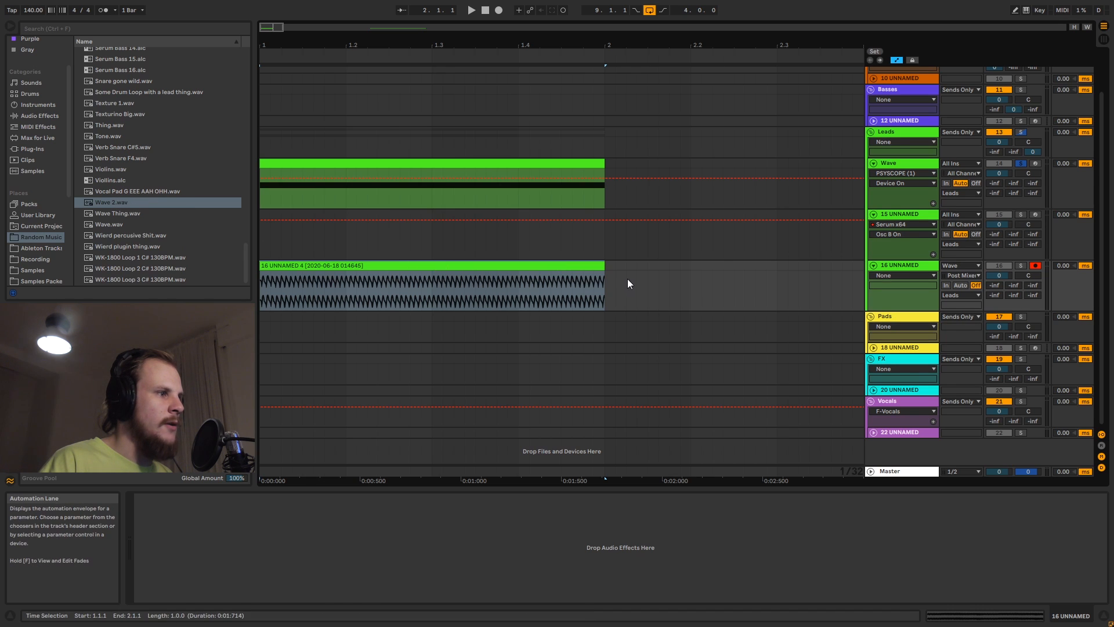
click(469, 267)
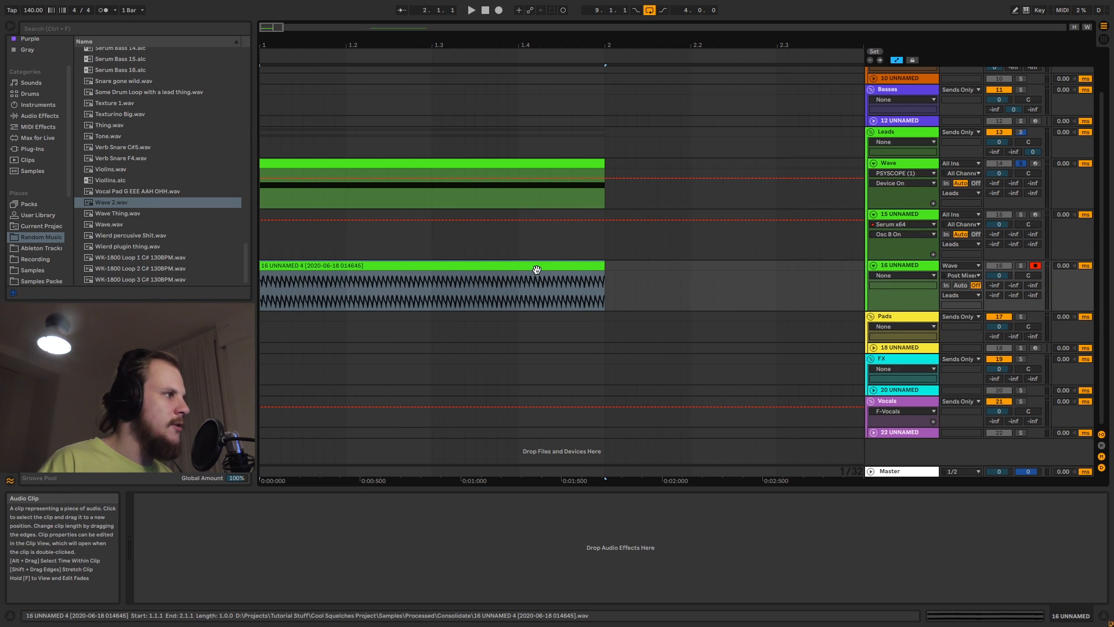
drag(534, 266, 119, 130)
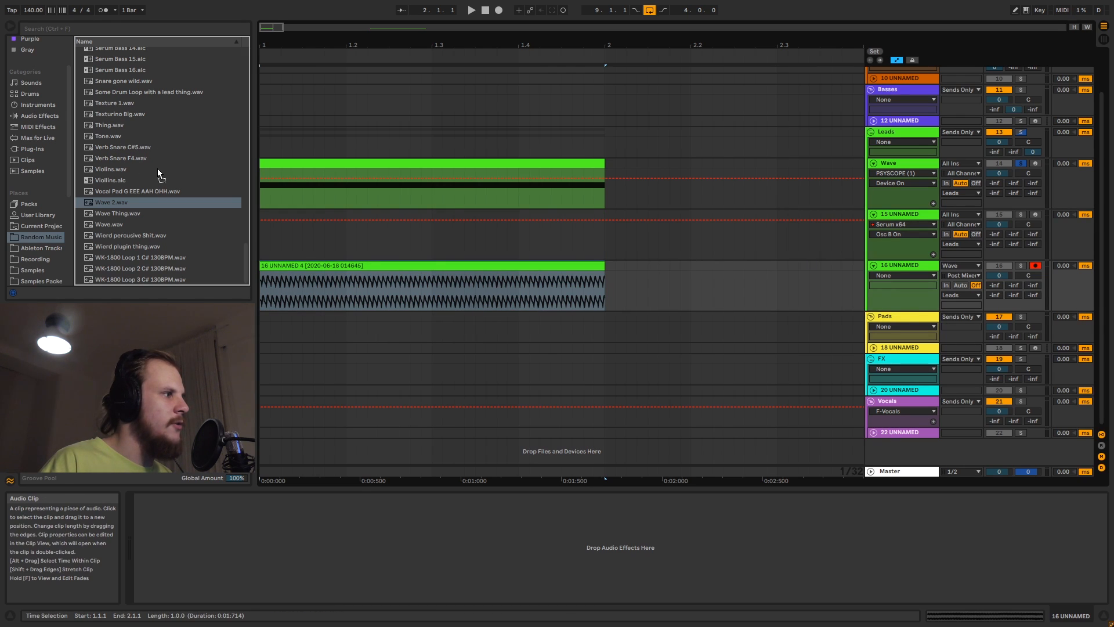
drag(158, 169, 158, 168)
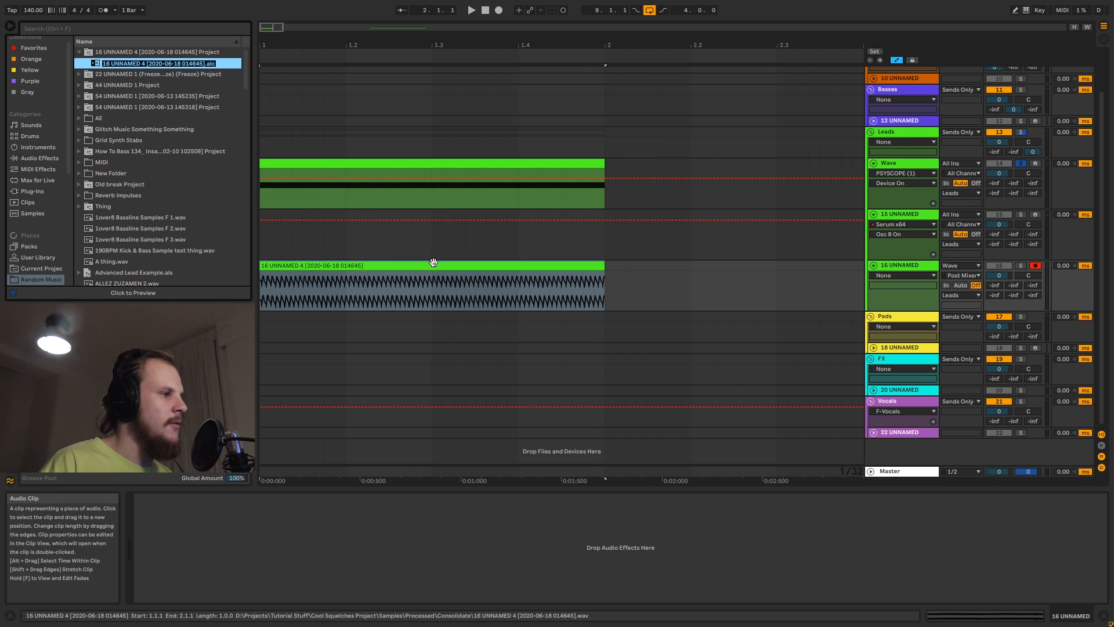
click(434, 249)
- Expand the exported project's sample folders down to Consolidate and rename the recorded WAV as Cool Wave.wav
click(86, 63)
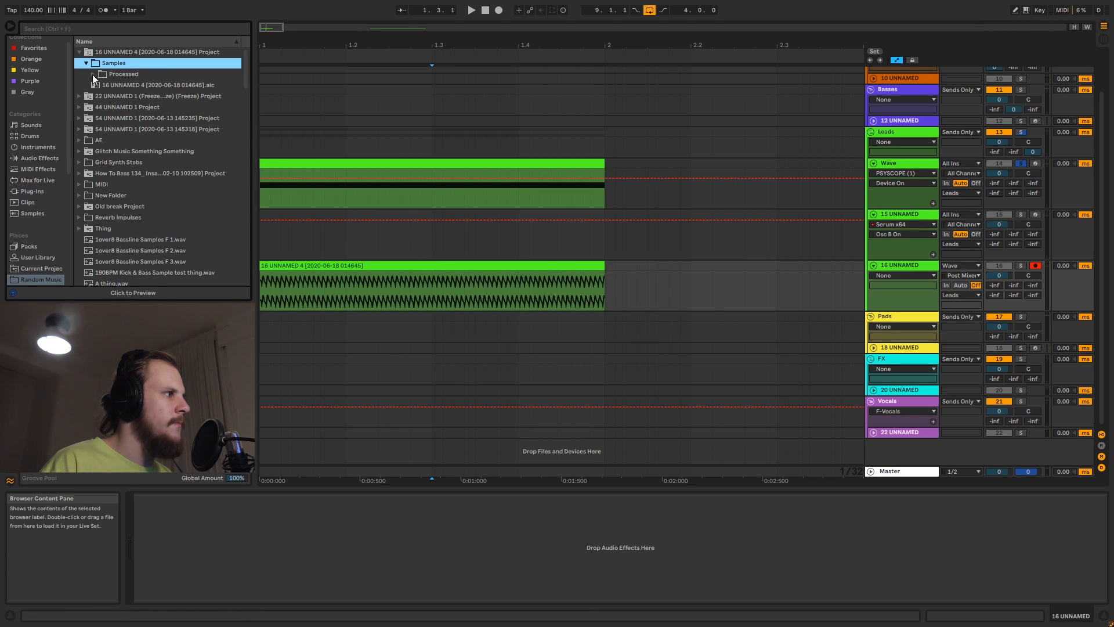
click(92, 74)
click(100, 85)
right_click(159, 95)
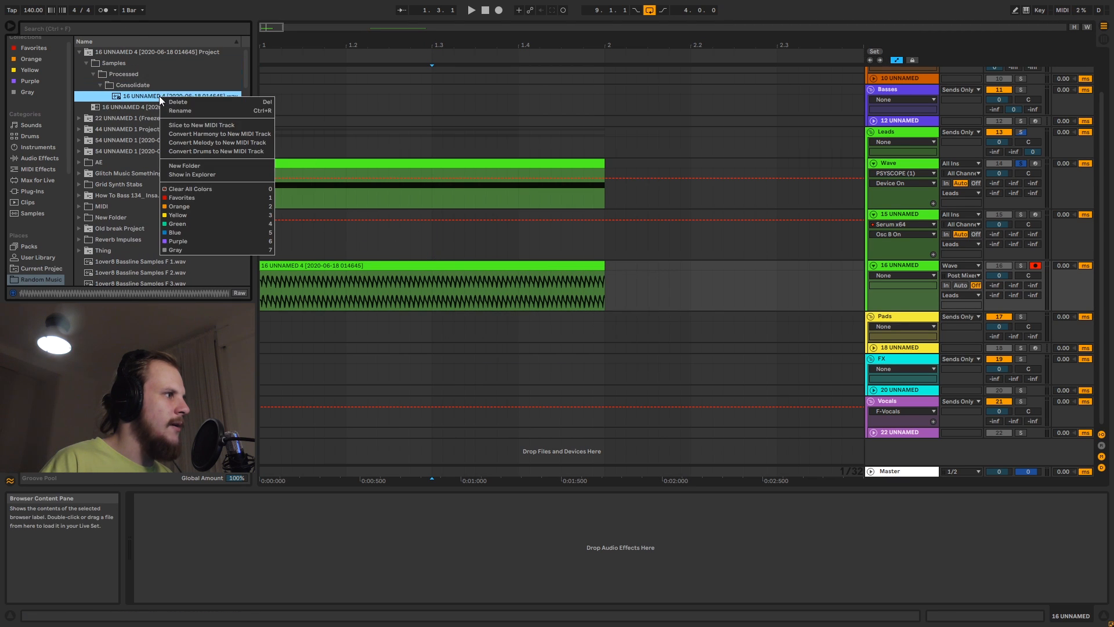
click(204, 109)
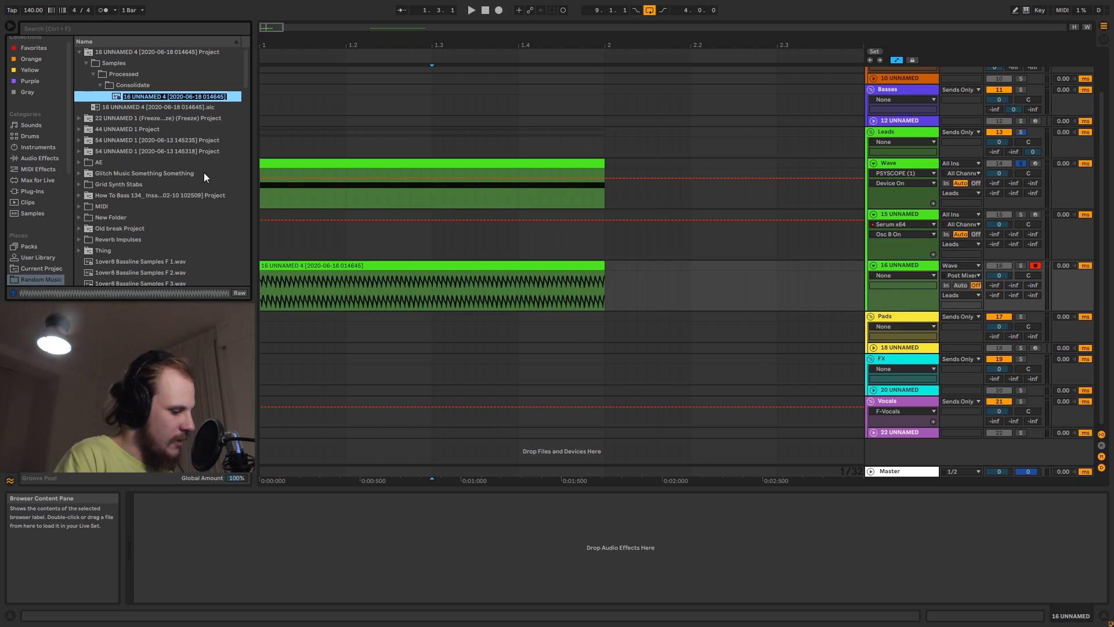
text(Cool)
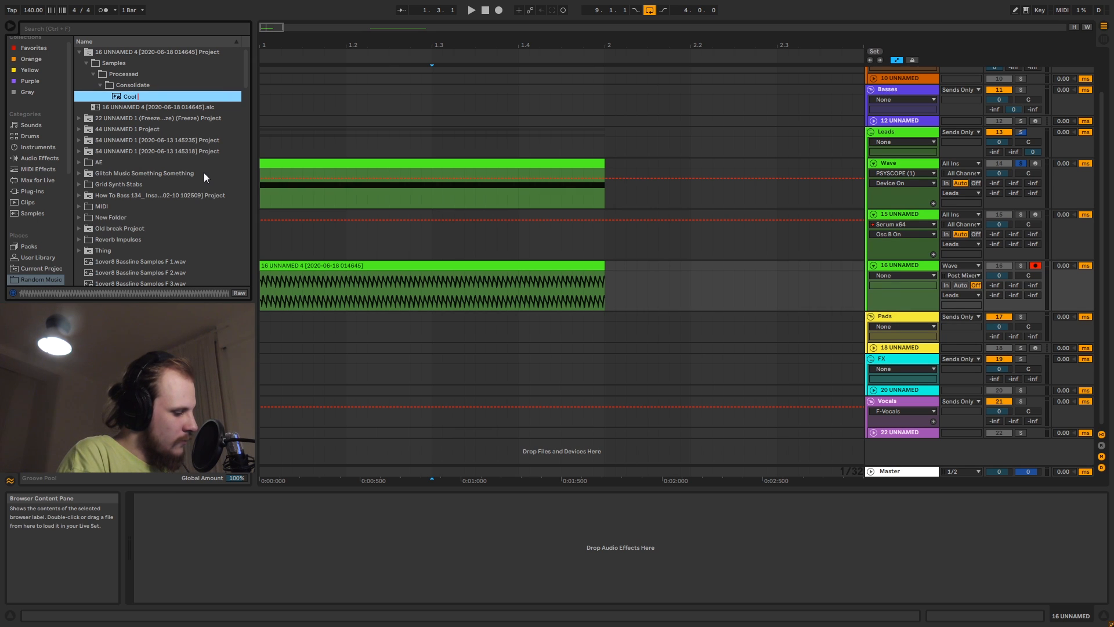
text( Wave.wav)
key(Return)
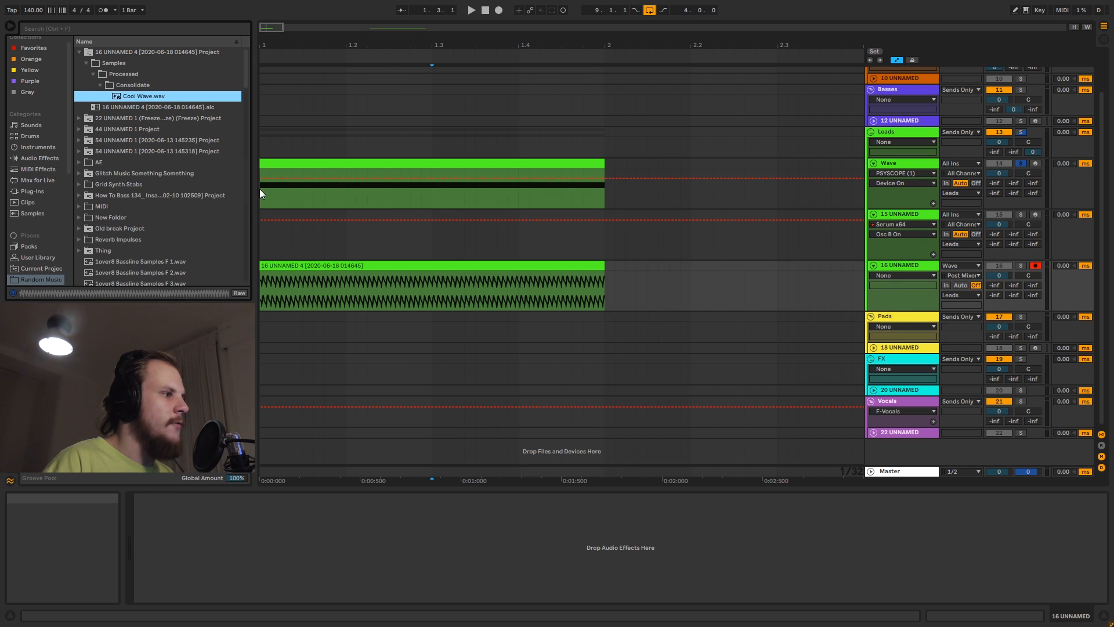
- Move Cool Wave.wav directly into the Random Music folder and delete the leftover 16 UNNAMED 4 project folder
click(390, 254)
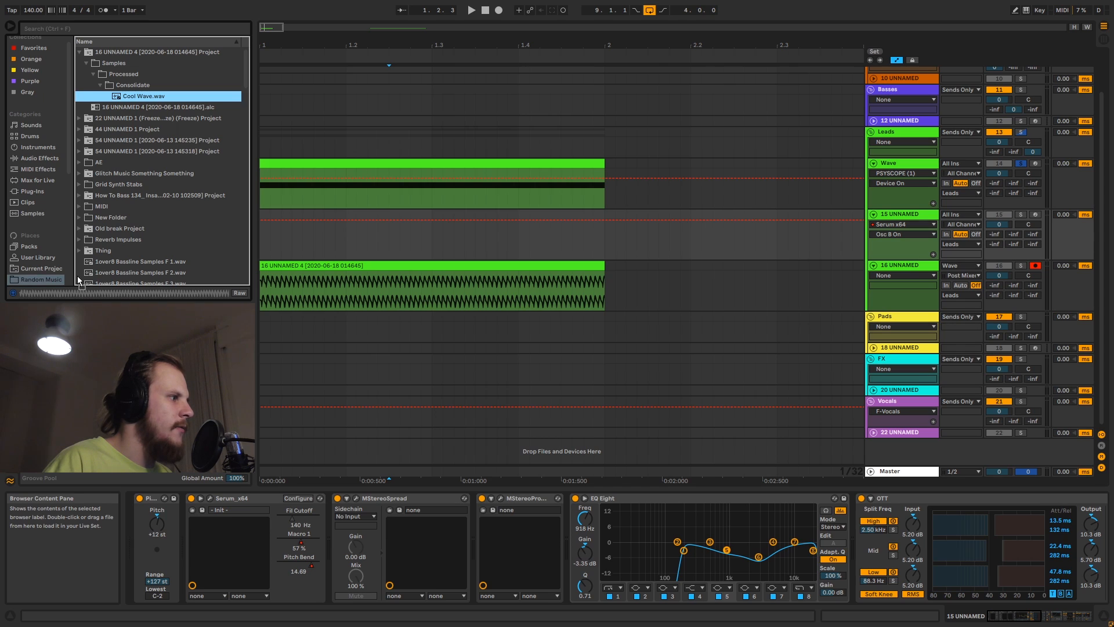
click(141, 53)
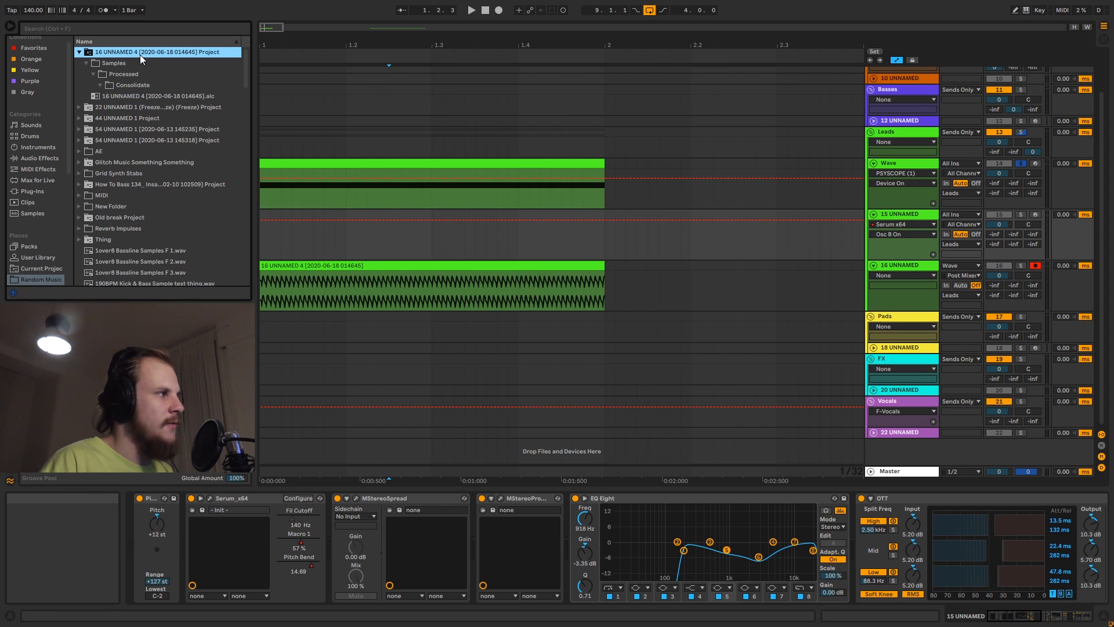
key(Delete)
key(Return)
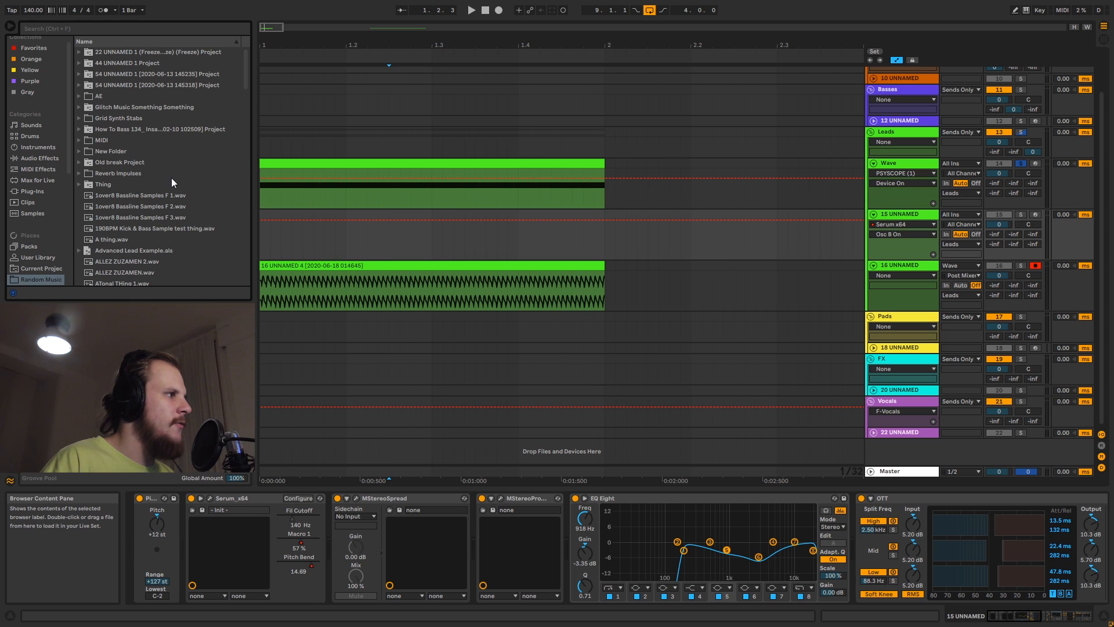
- Select the 15 UNNAMED track to show its devices, then find and preview Cool Wave.wav in the Random Music folder
scroll(139, 73, down, 10)
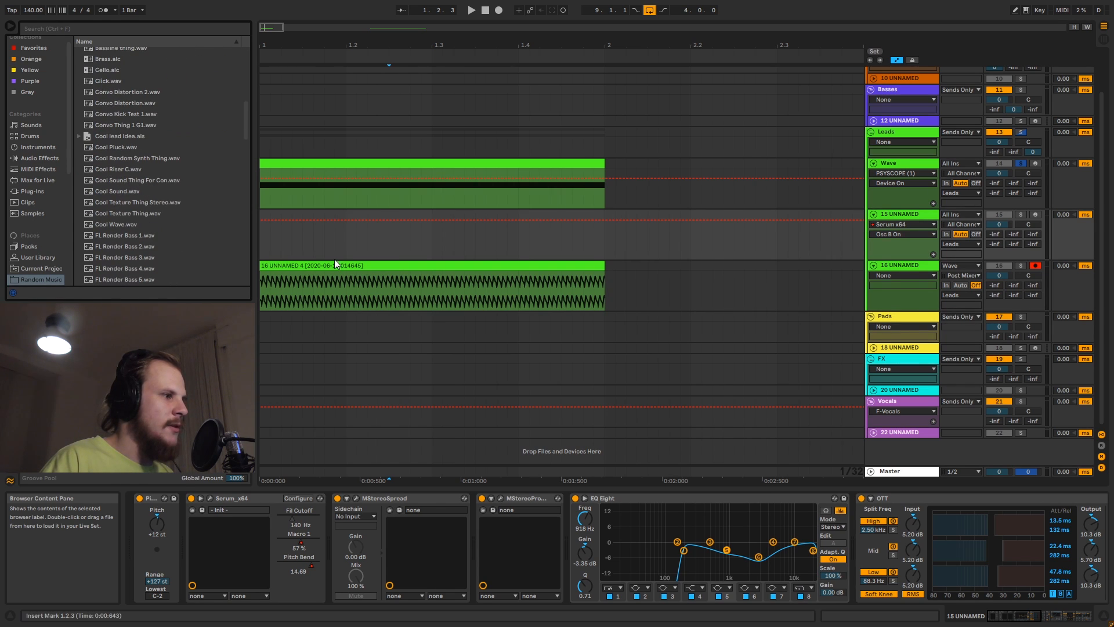
scroll(139, 209, down, 5)
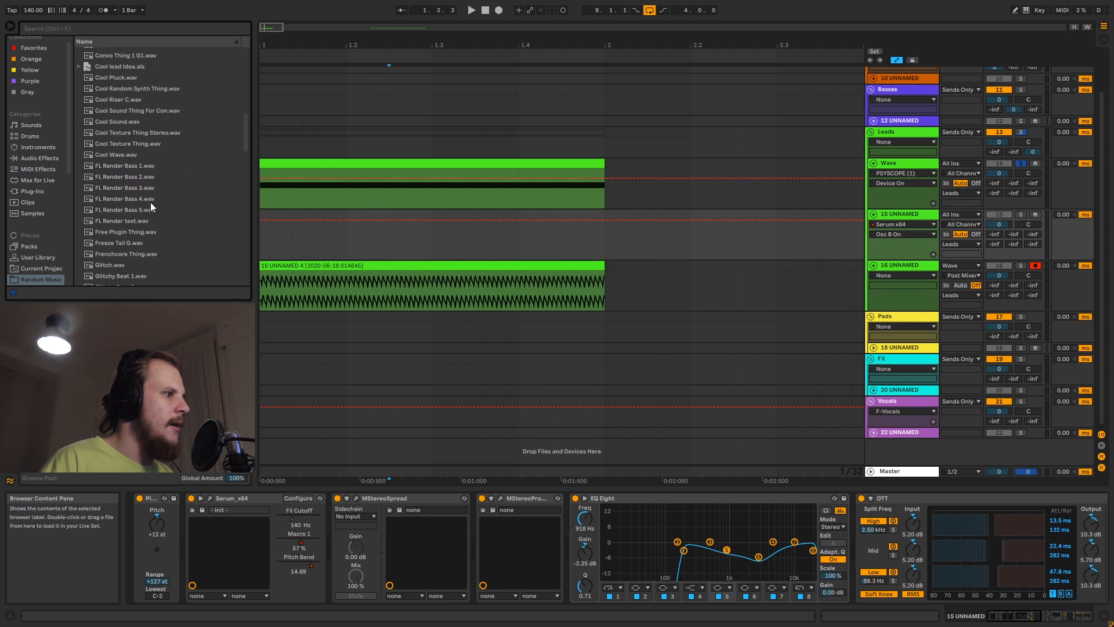
click(450, 268)
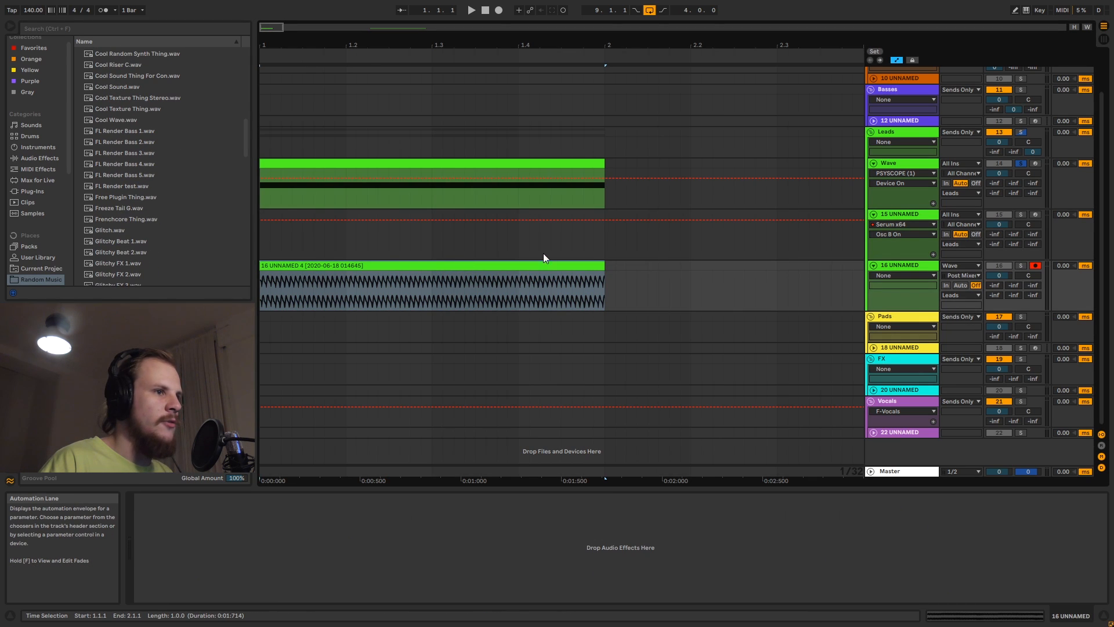
click(908, 218)
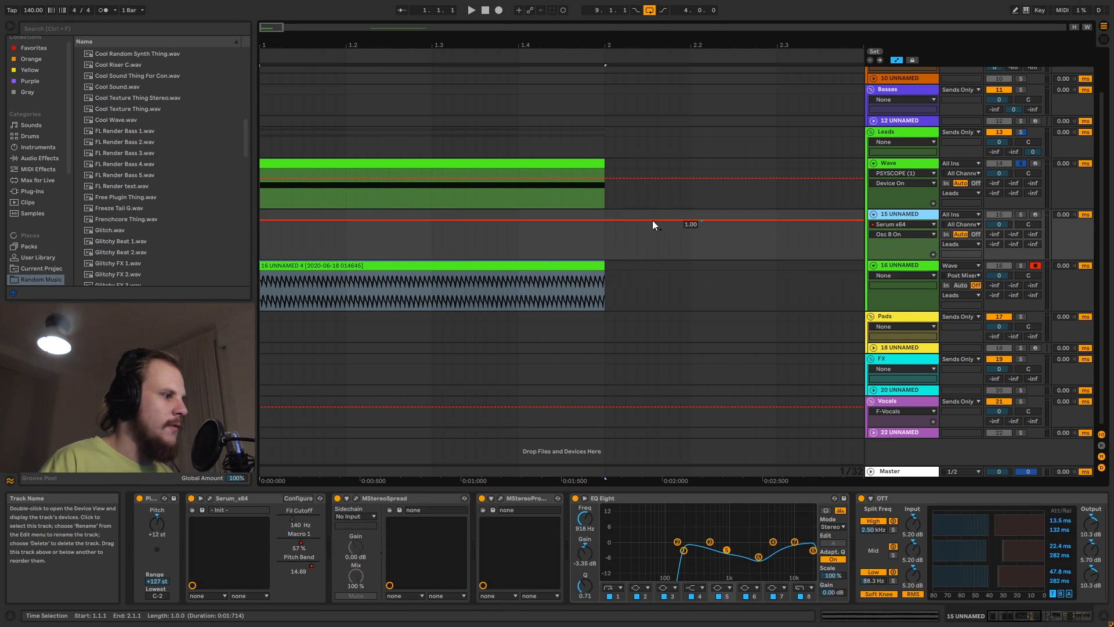
click(160, 230)
scroll(158, 227, down, 2)
scroll(158, 225, up, 3)
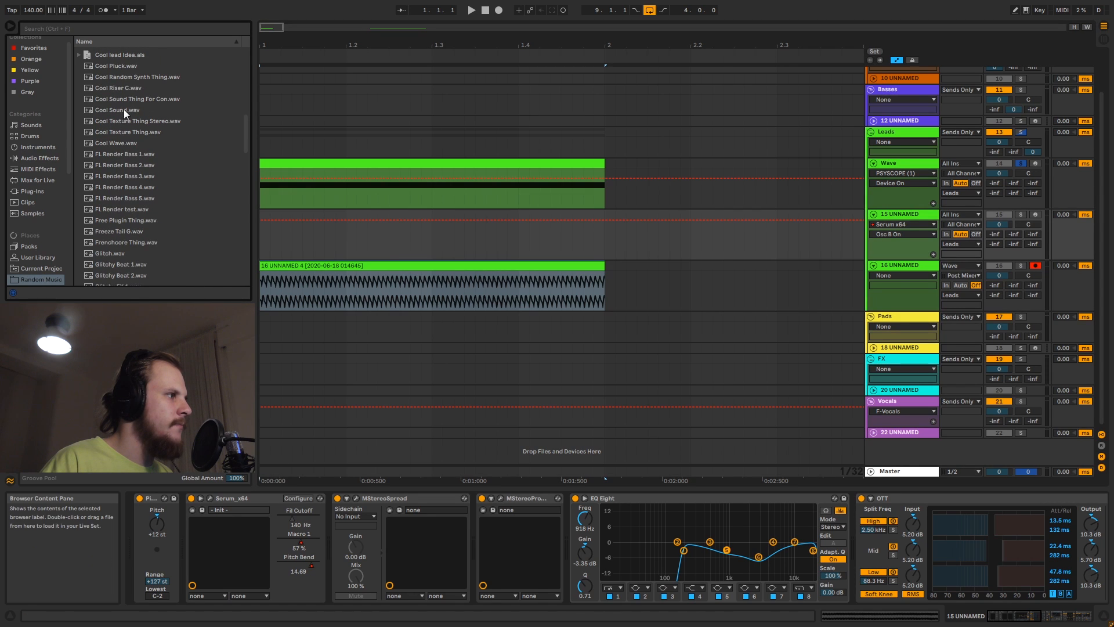
click(118, 142)
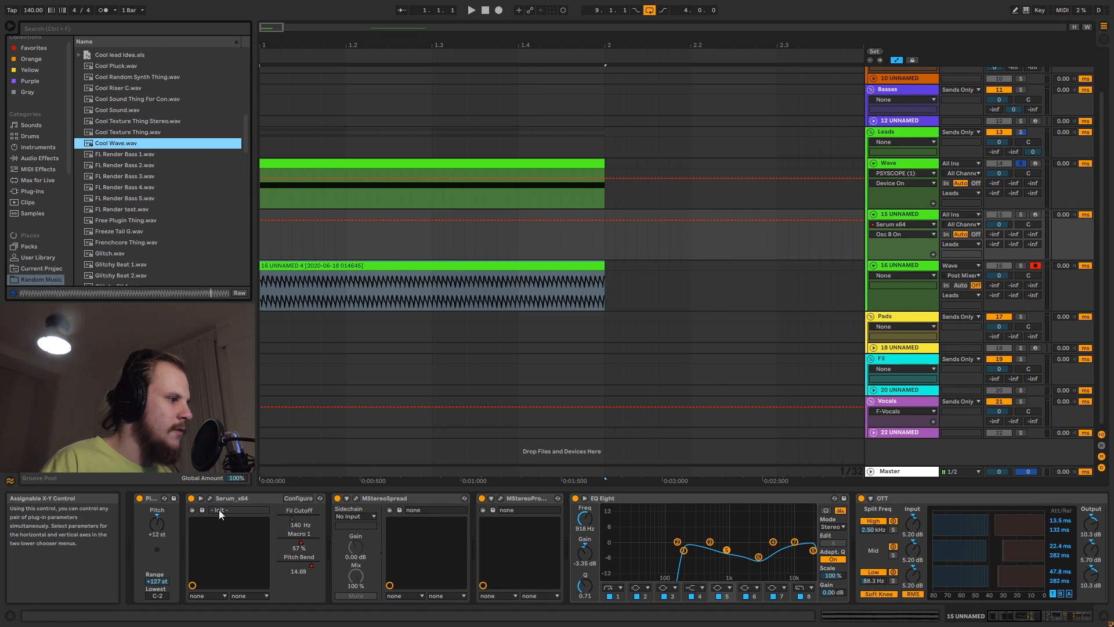
- Load Cool Wave.wav into oscillator B of Serum on the 15 UNNAMED track and raise its wavetable position
click(210, 498)
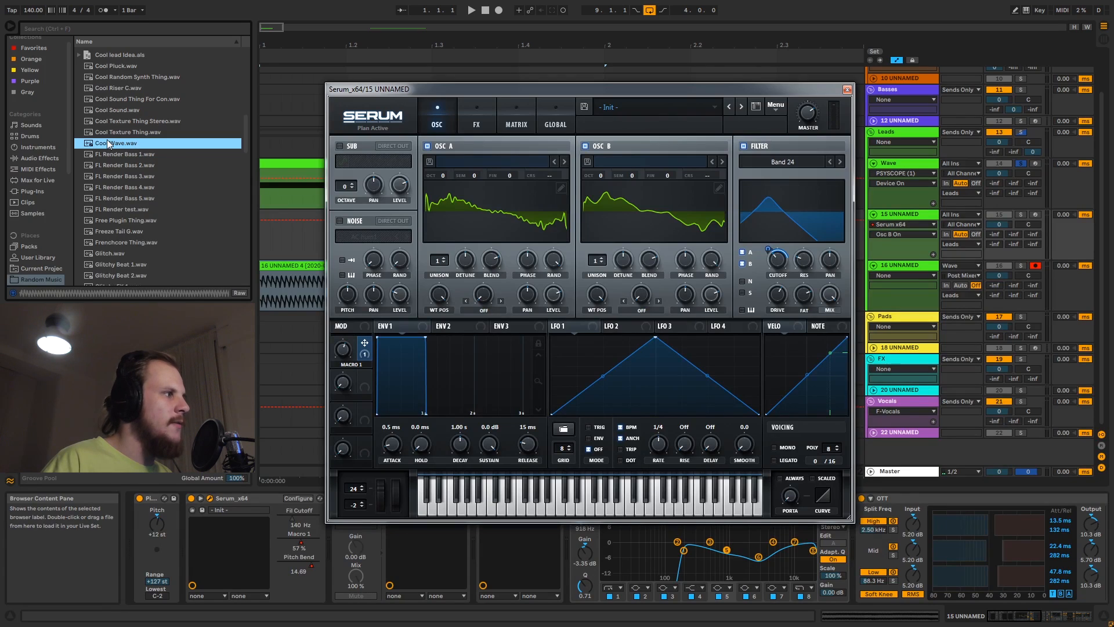
drag(110, 143, 676, 226)
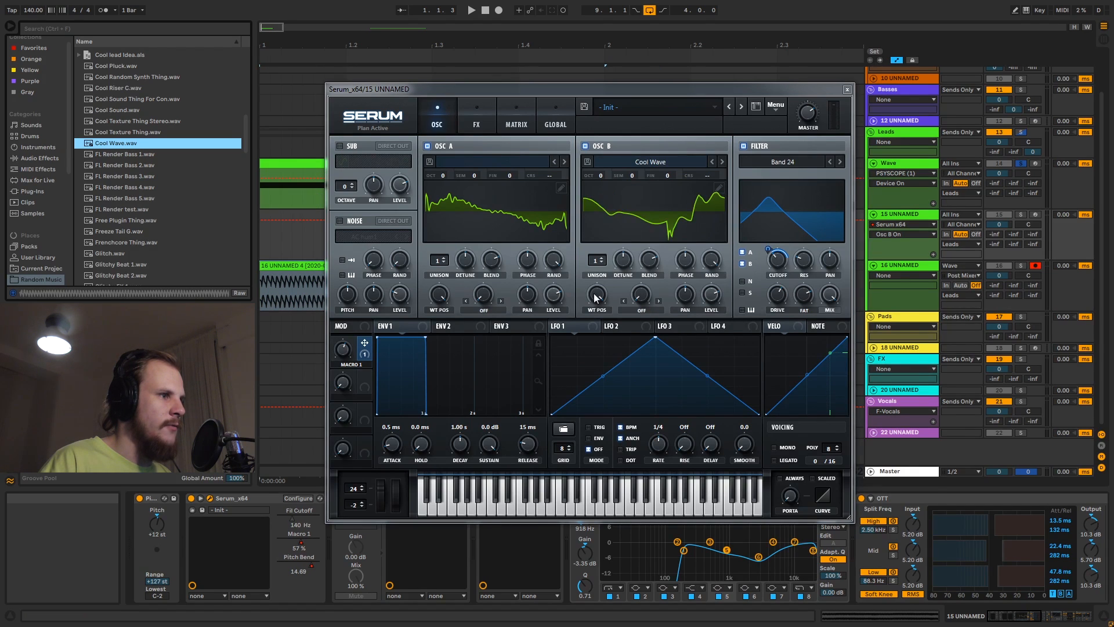
drag(600, 298, 596, 238)
- Apply Morph - Spectral (zero all phases) to oscillator B's wavetable and close the table editor
click(719, 188)
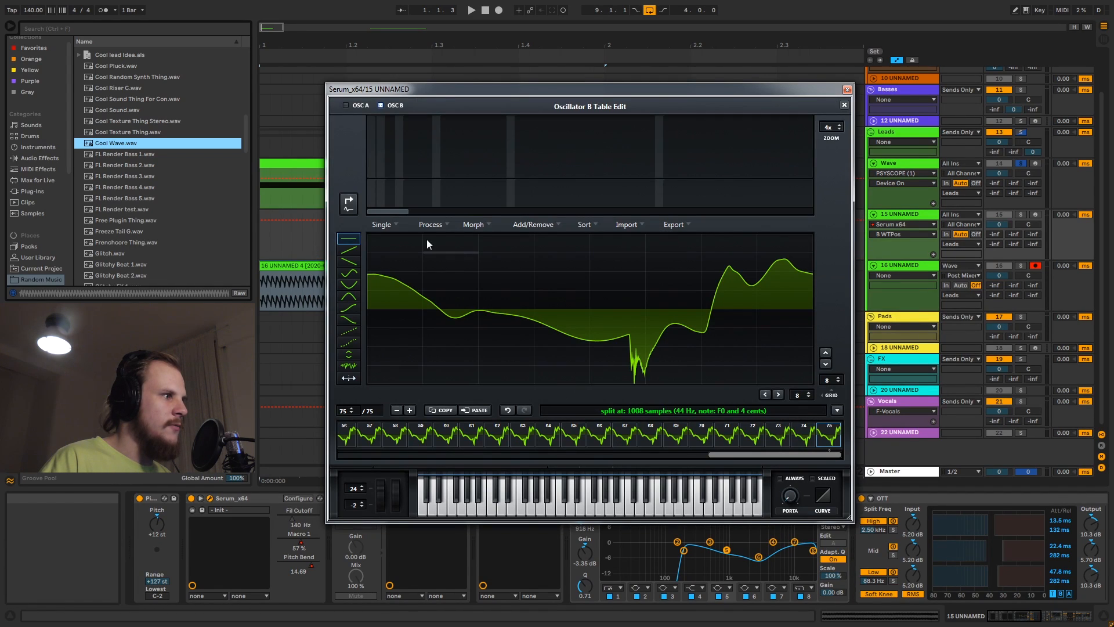
click(489, 224)
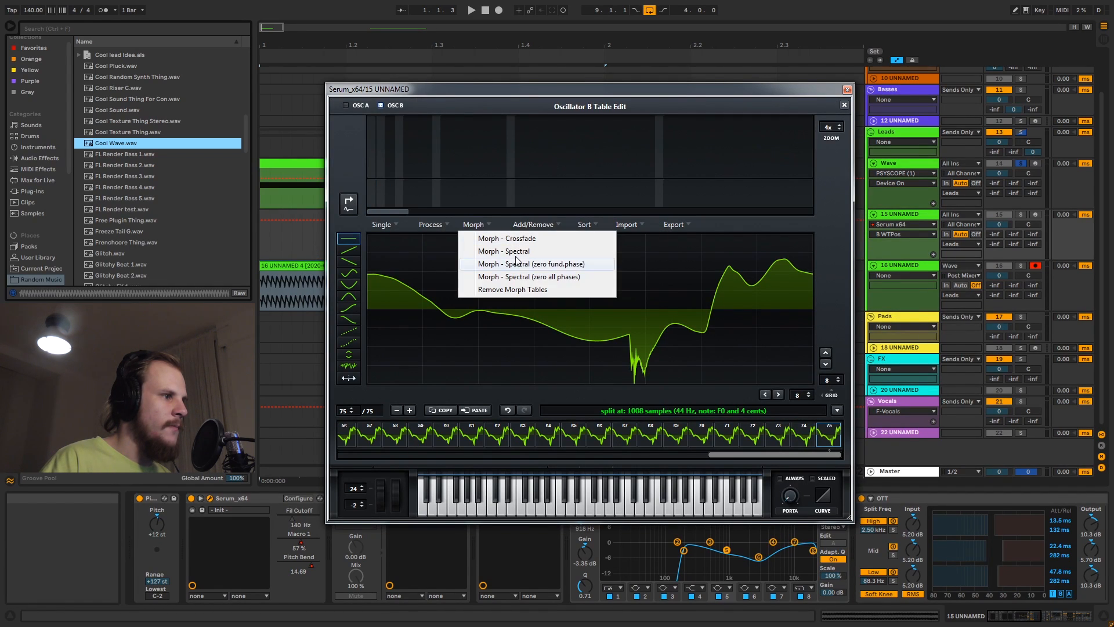
click(588, 277)
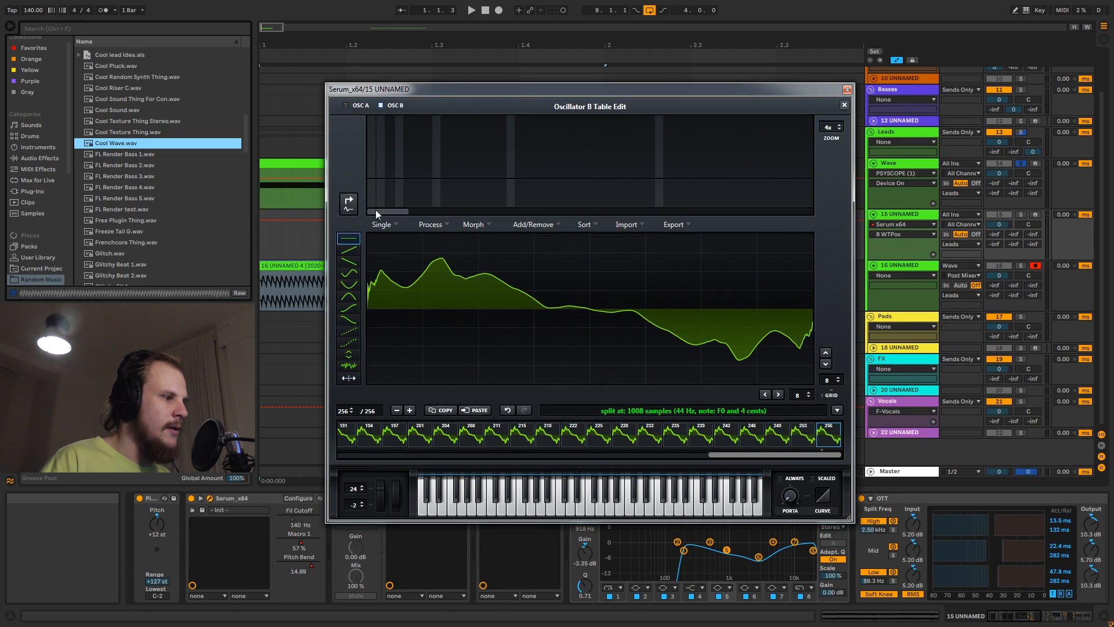
click(843, 105)
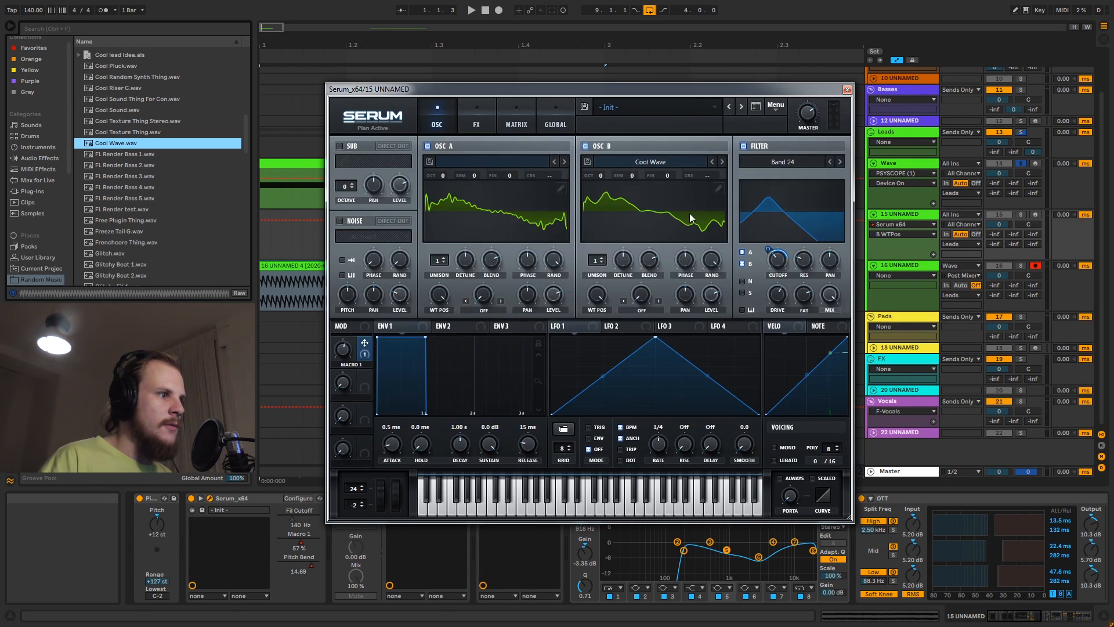
- Sweep oscillator B's wavetable position down and up to inspect the morphed Cool Wave frames
drag(600, 293, 598, 317)
drag(612, 253, 617, 204)
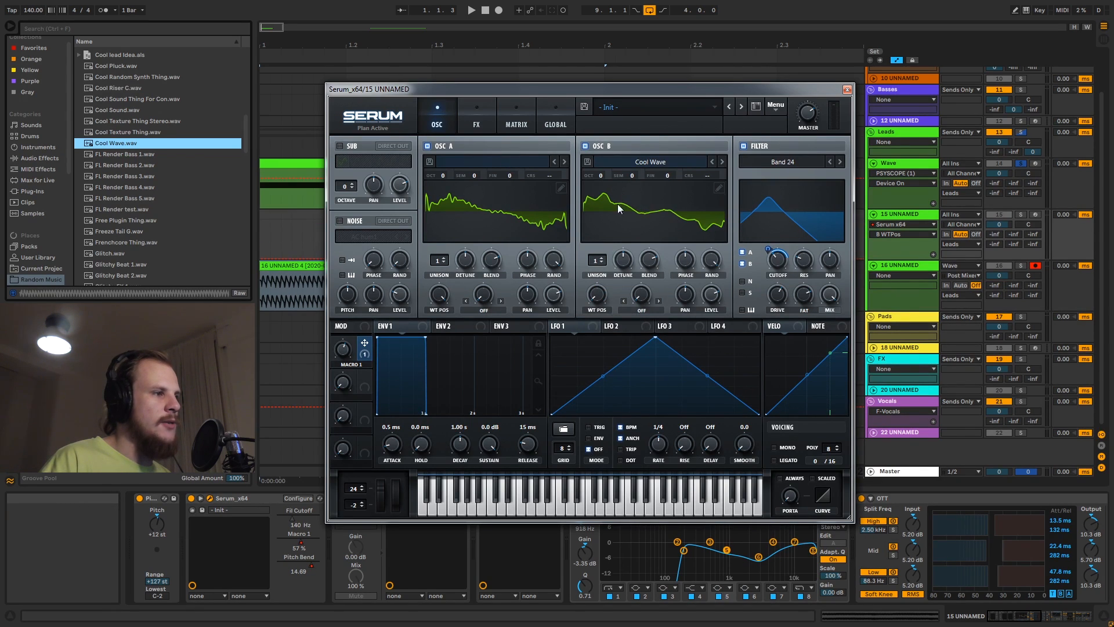
drag(593, 302, 602, 240)
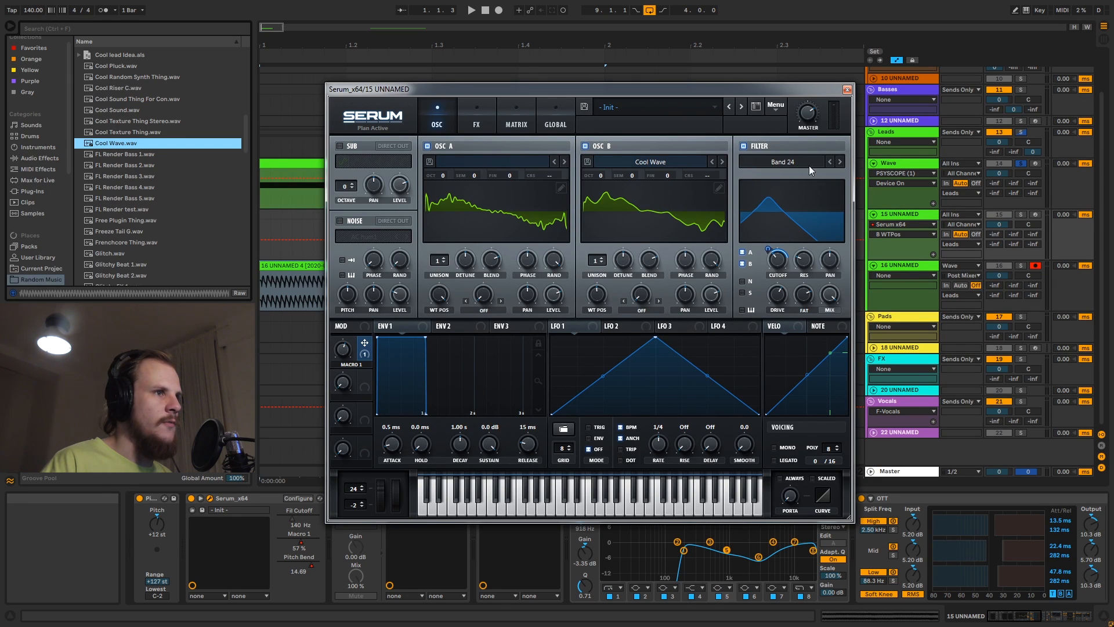
- Close the Serum window and review the EQ Eight and Saturator chain on the Wave track
click(847, 89)
drag(578, 46, 577, 21)
drag(401, 48, 402, 18)
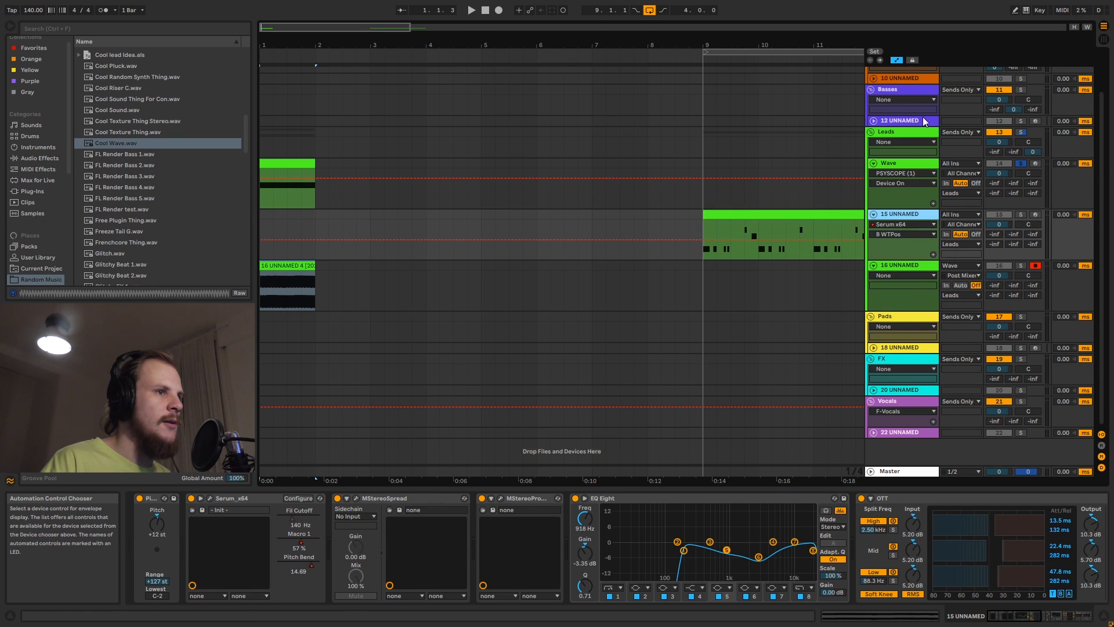
click(908, 165)
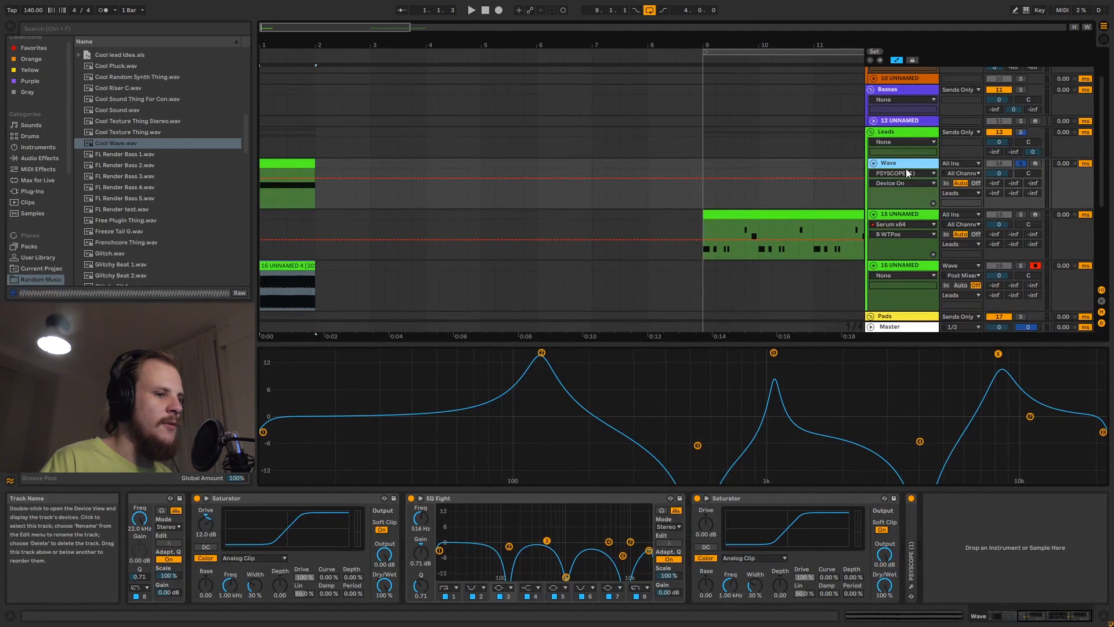
drag(1072, 617, 1043, 621)
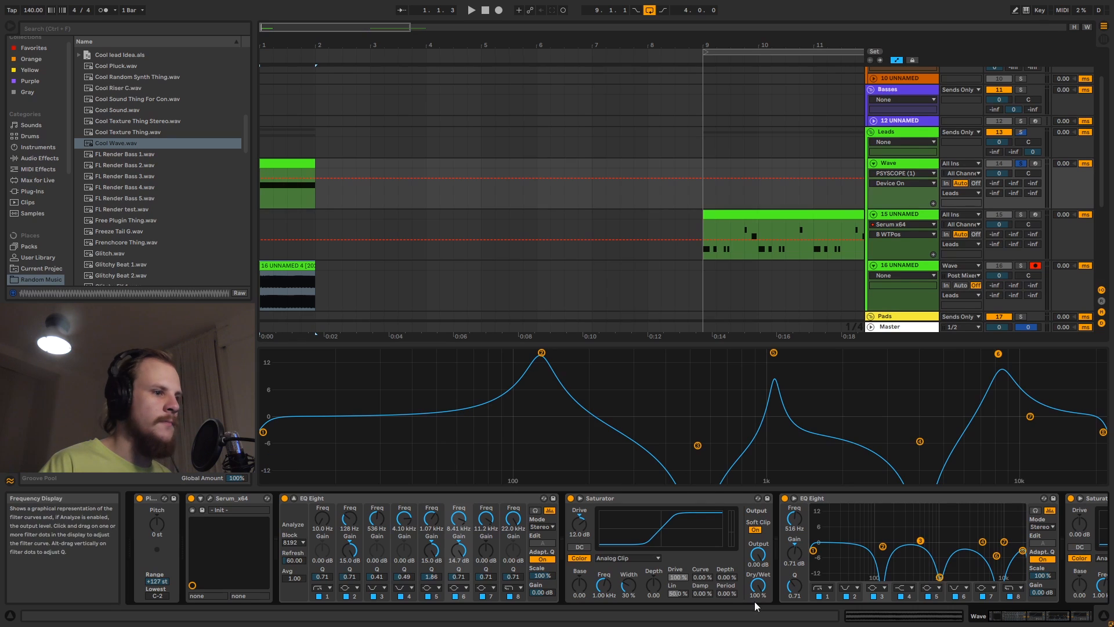
drag(1032, 614, 1047, 618)
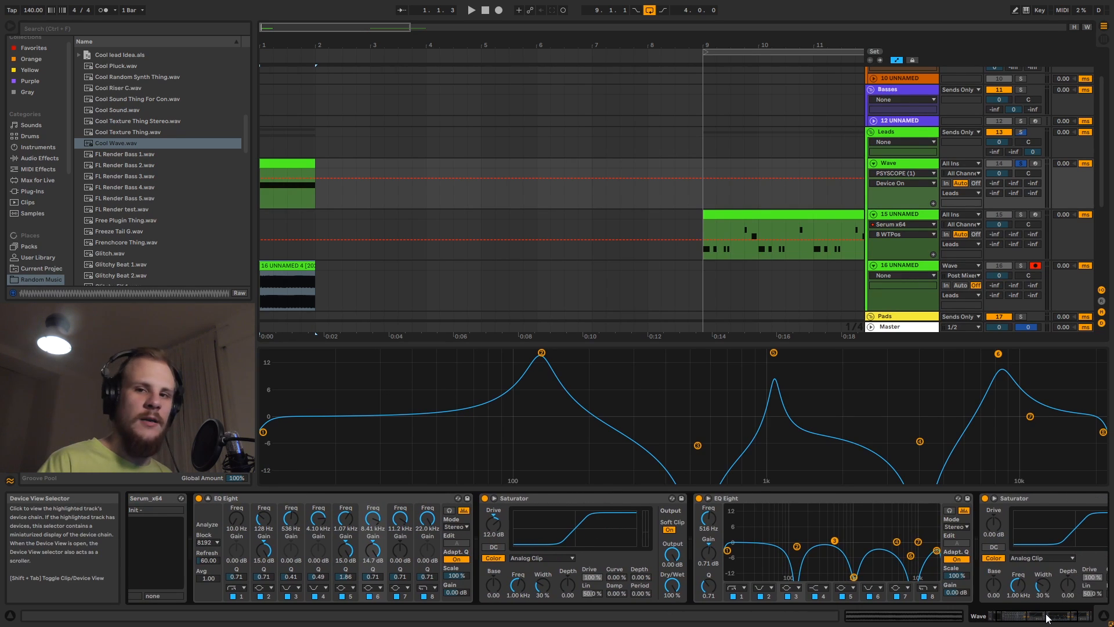